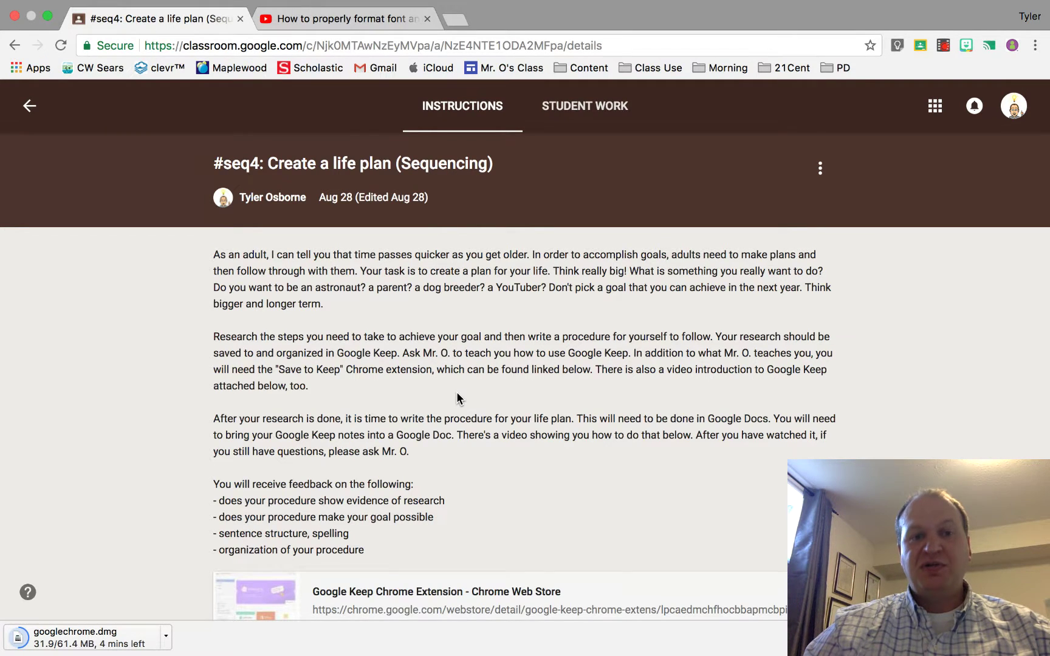
- Review the "#seq4: Create a life plan (Sequencing)" assignment's instructions, feedback criteria and attached resources
scroll(456, 398, down, 3)
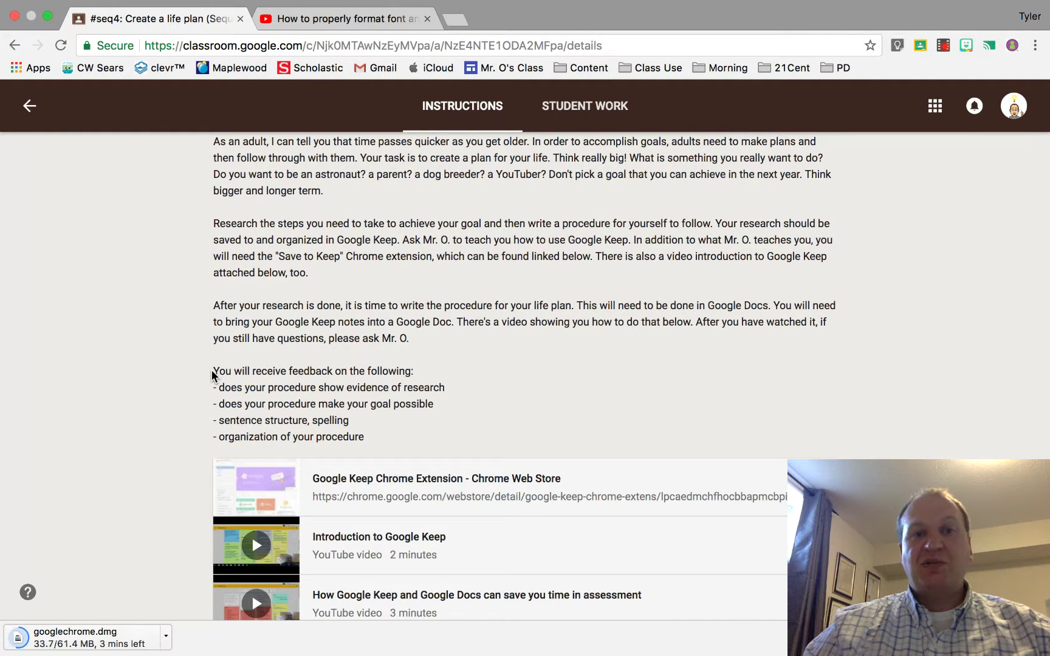
drag(212, 370, 364, 433)
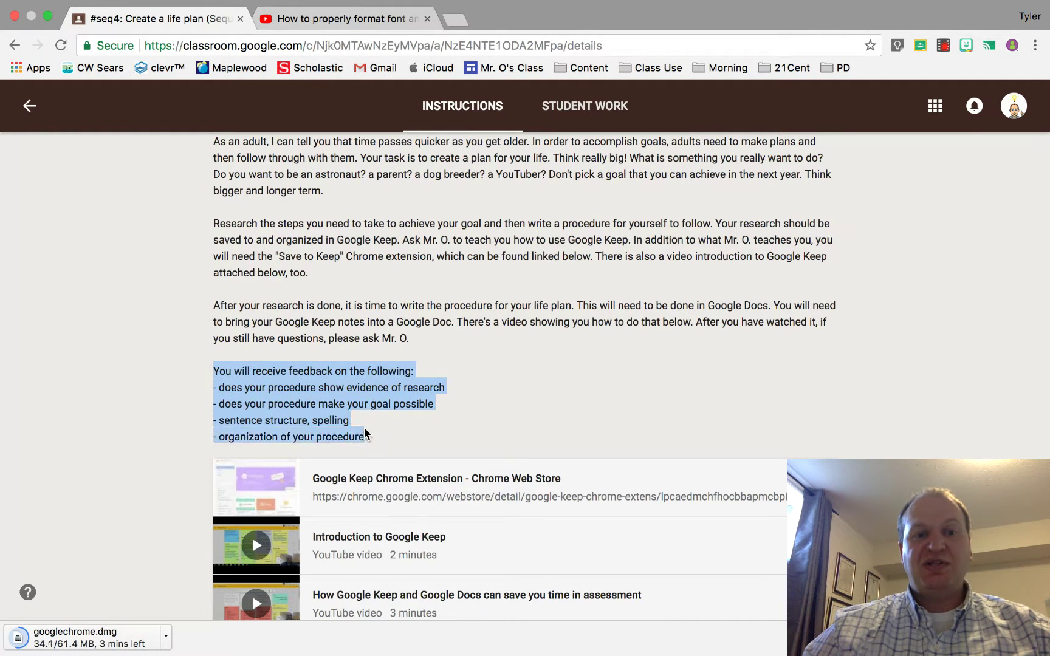
click(404, 434)
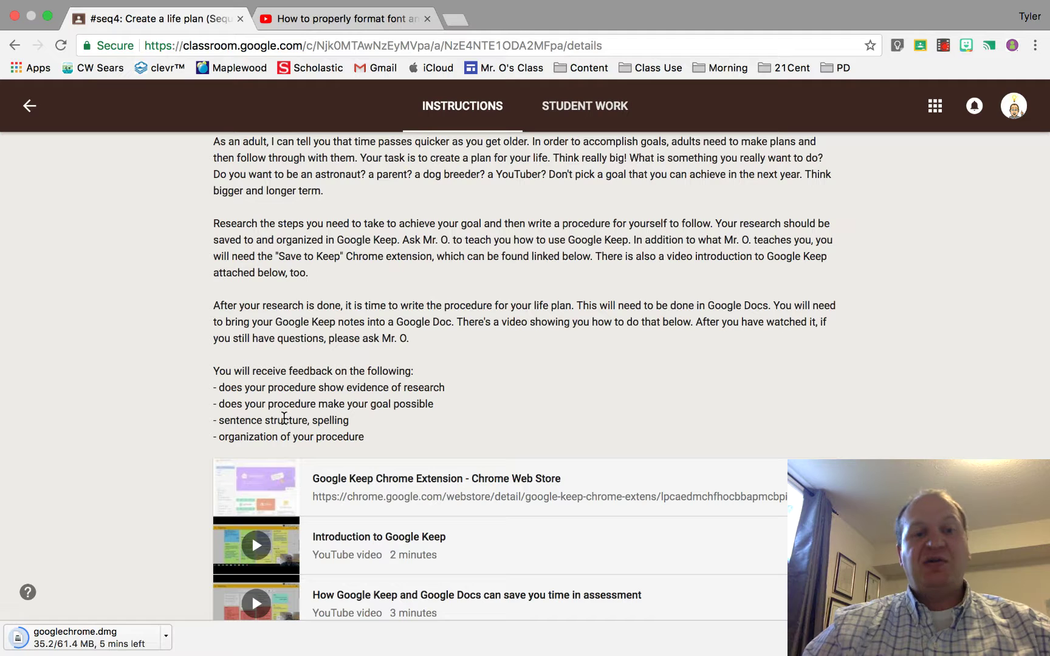
scroll(298, 410, down, 1)
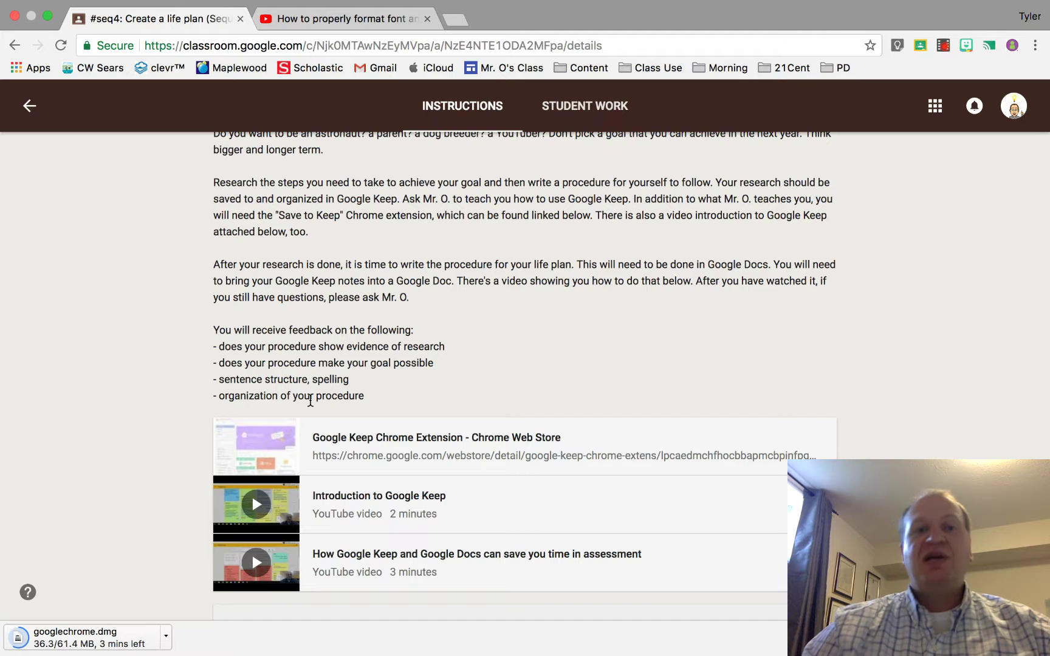
scroll(375, 331, down, 2)
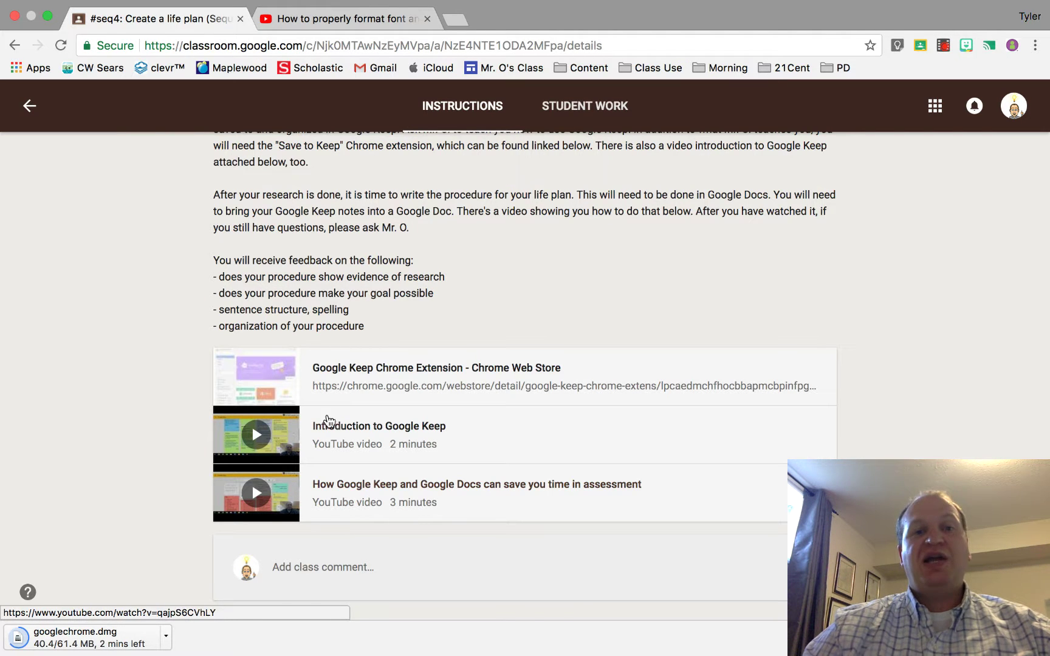
scroll(346, 316, up, 5)
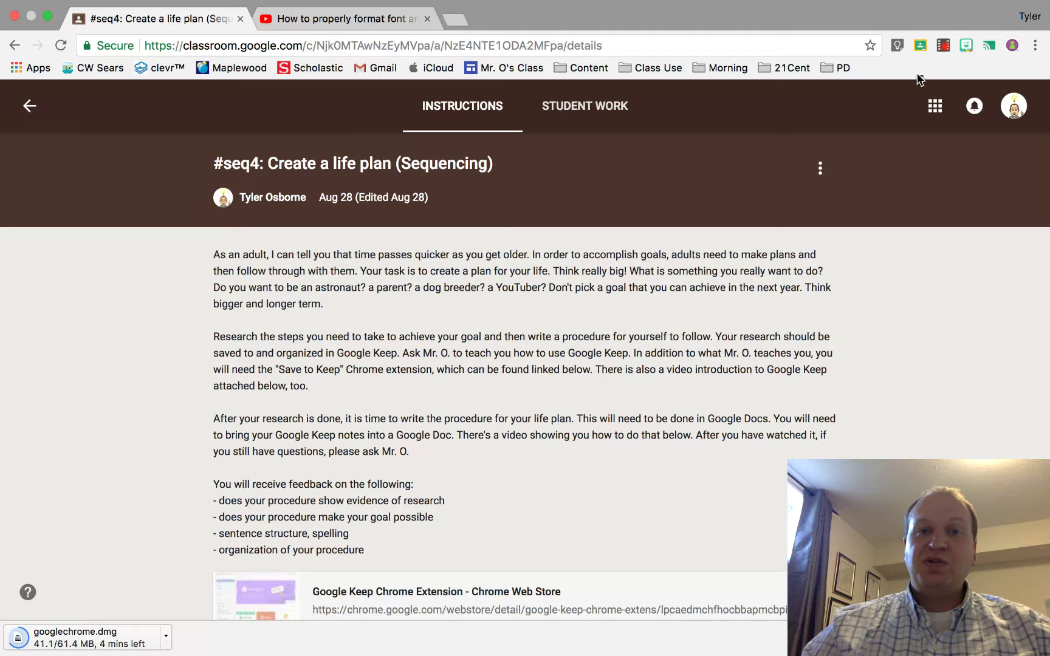
- Open the "21Cent Learning 4O" class in Classroom and start a new assignment
click(920, 46)
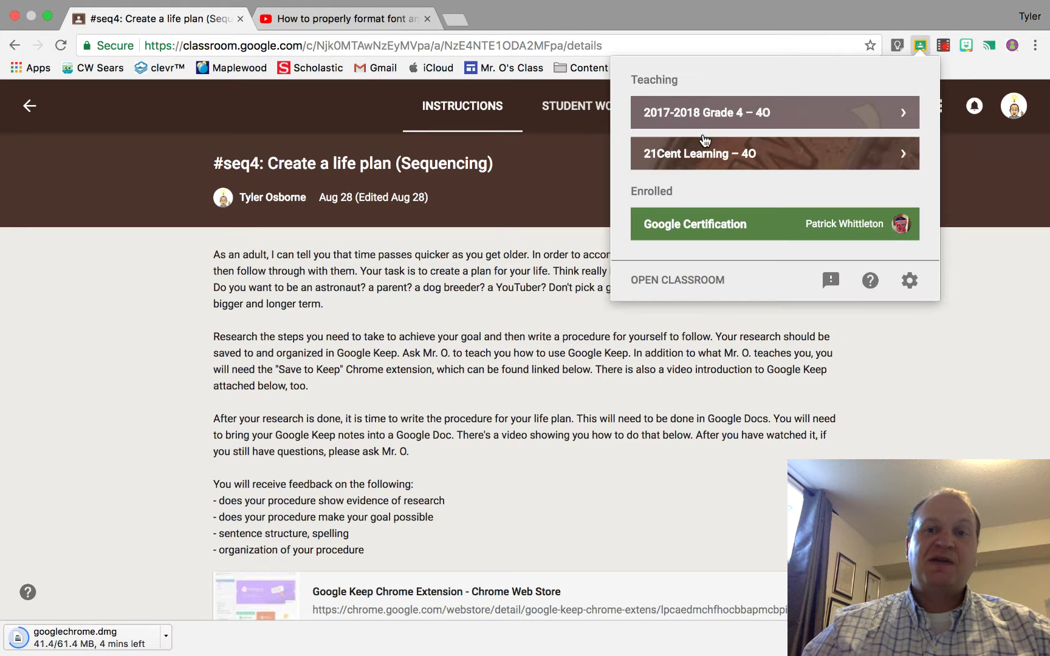
click(696, 162)
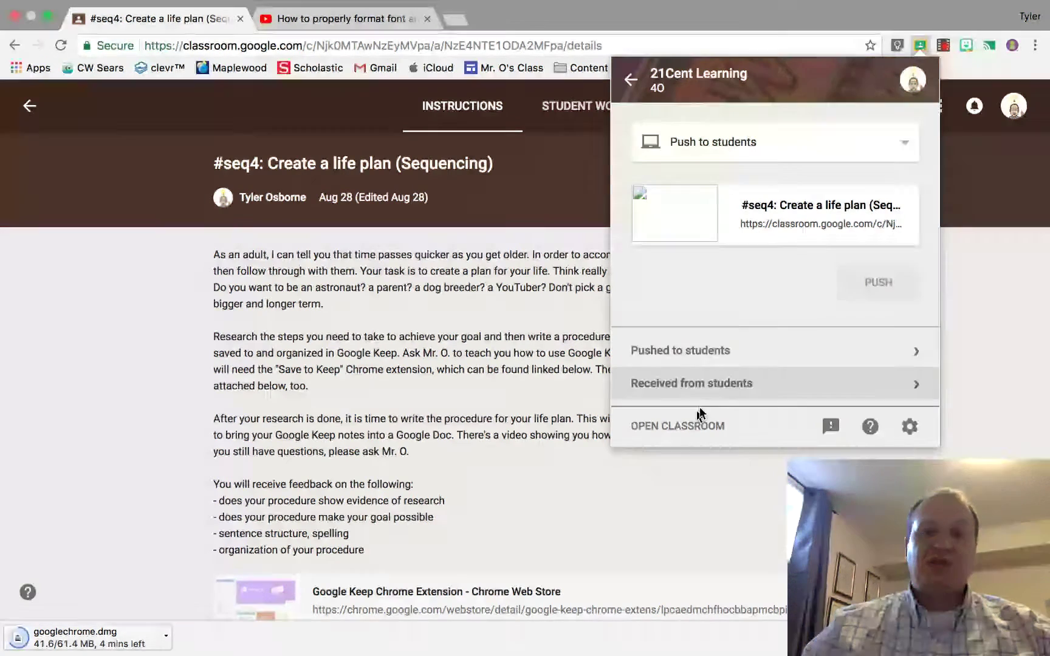
click(680, 427)
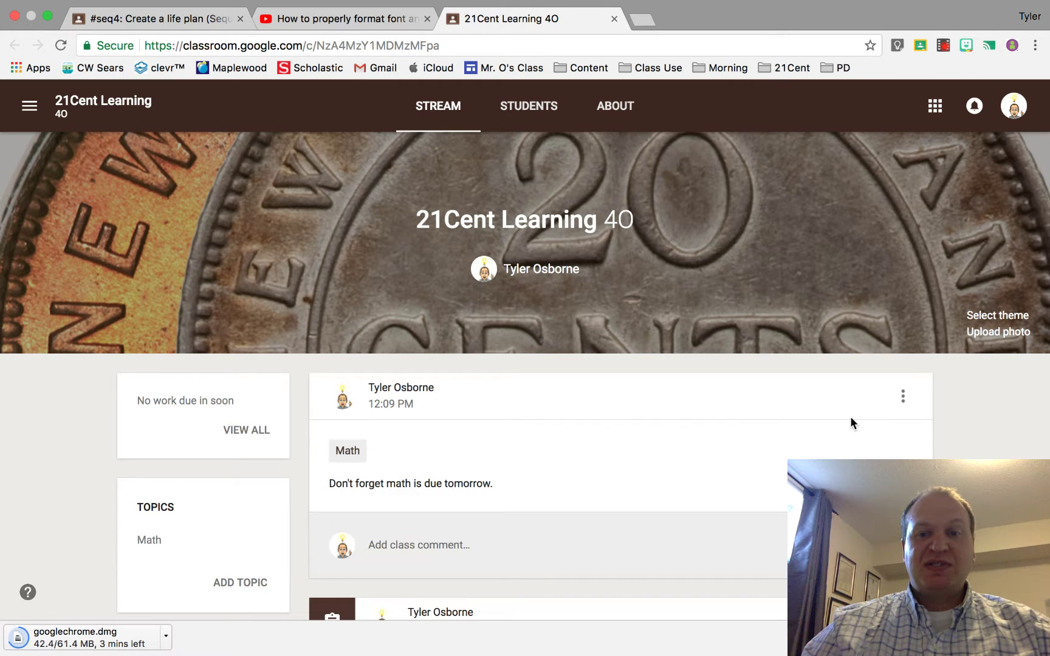
mouse_move(1008, 581)
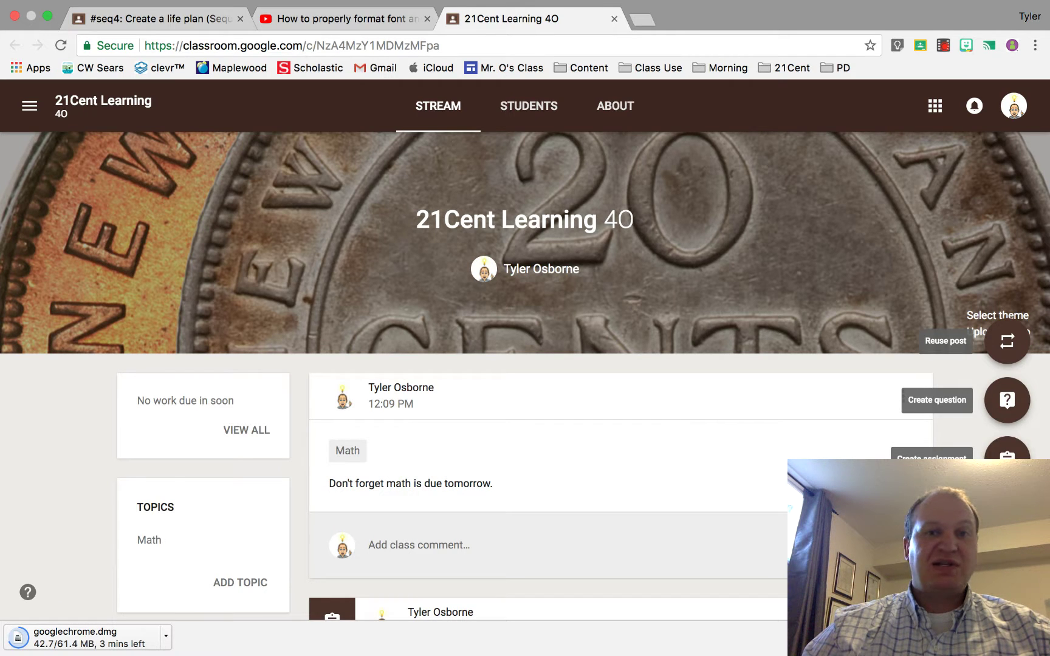
click(1009, 457)
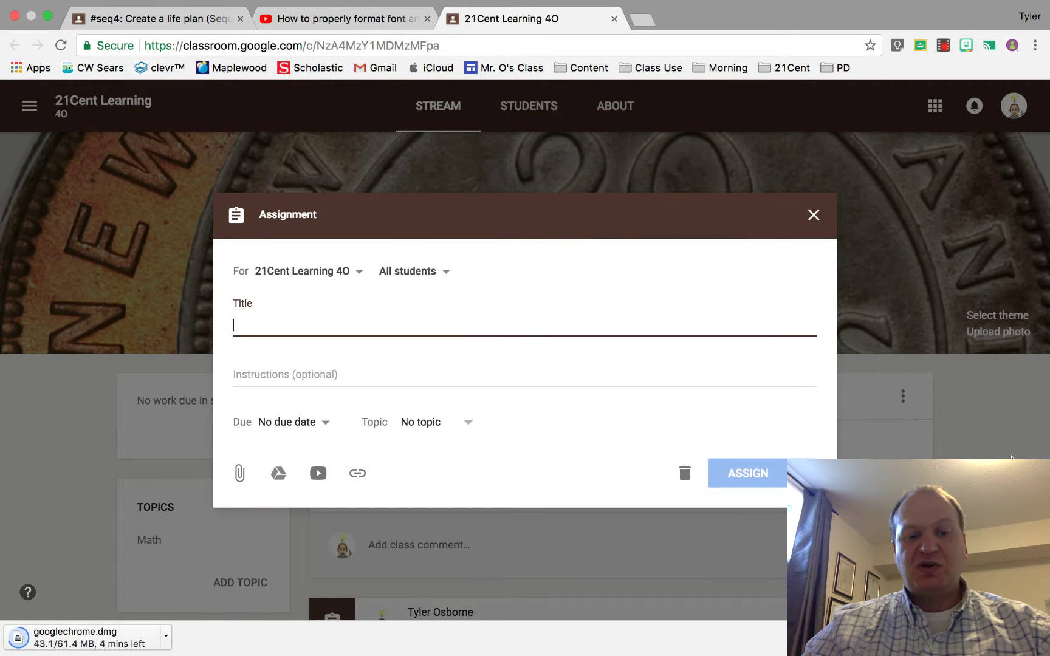
- Title the assignment "#WA1 - Write a paragraph"
text(WA)
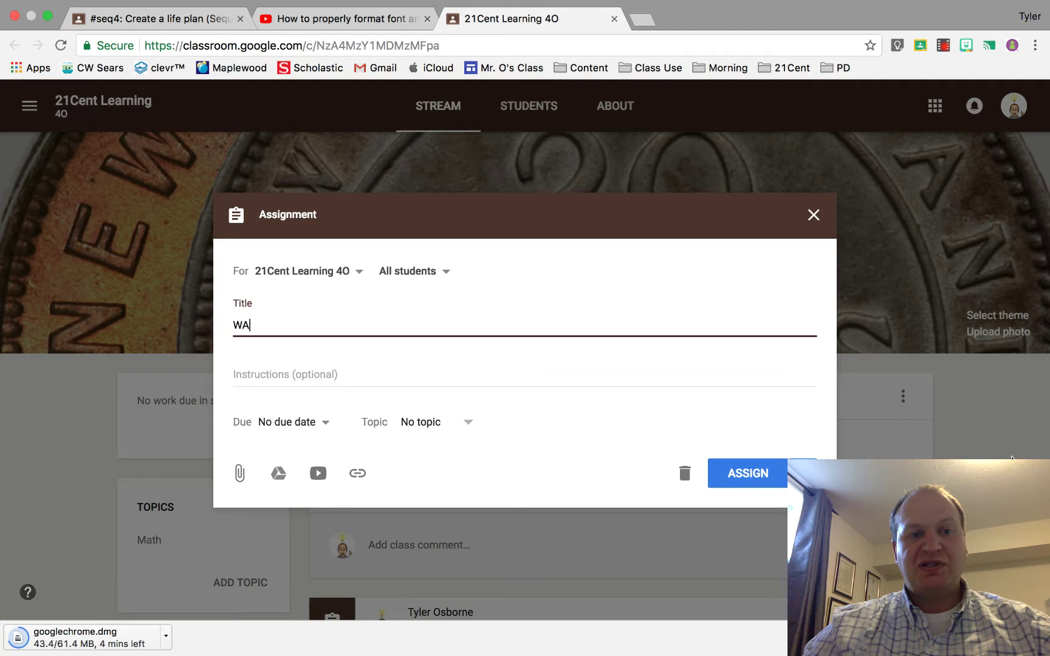
text(1)
key(Up)
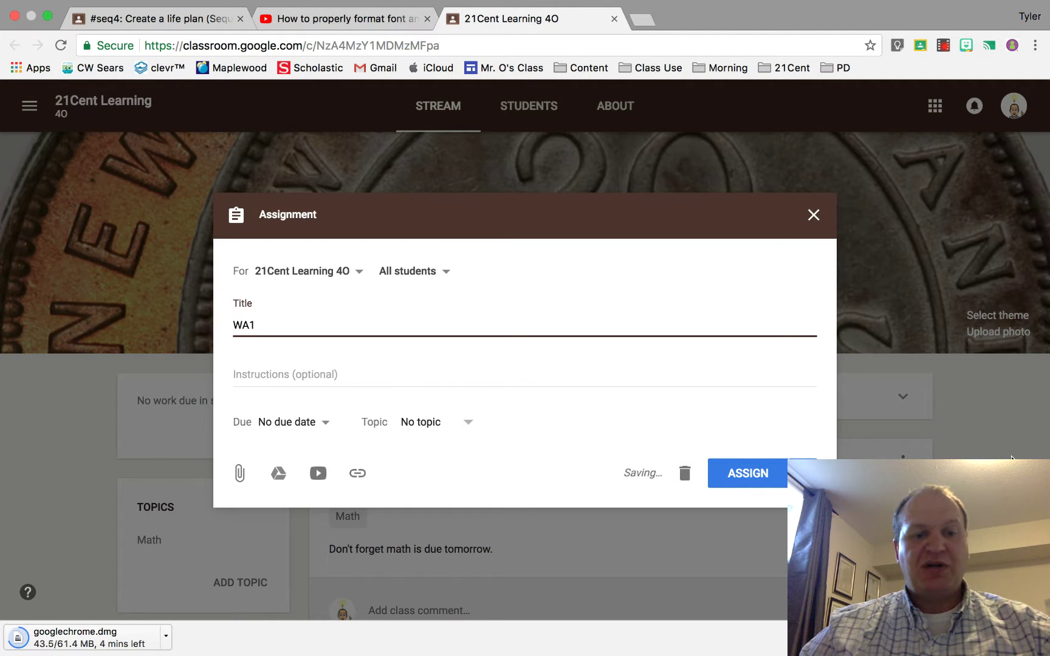
text(#)
key(Down)
text(-)
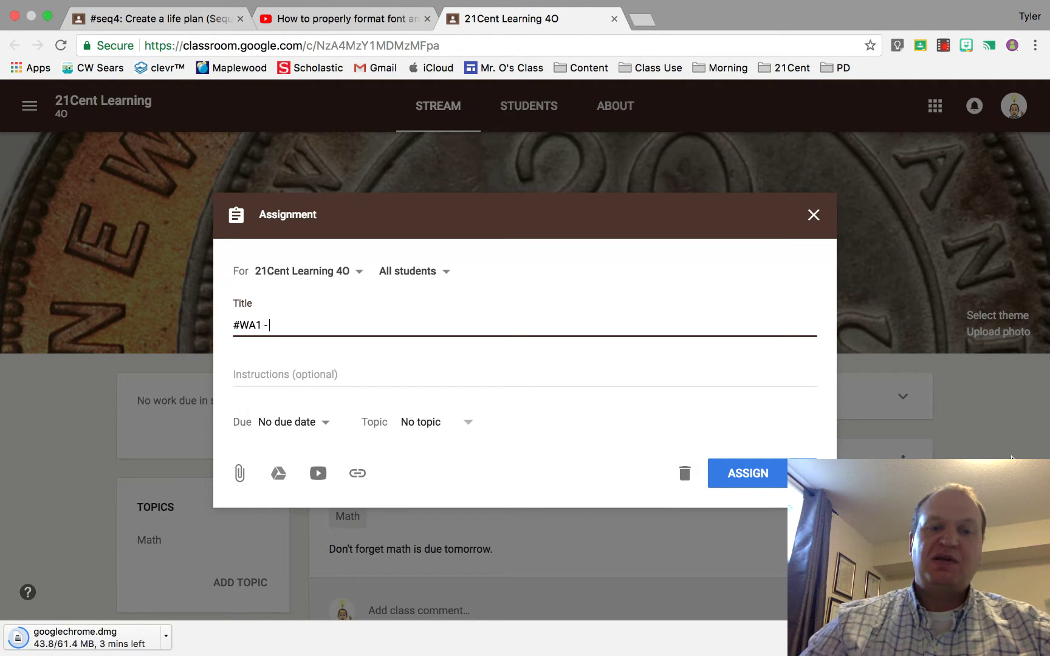
text( Writ)
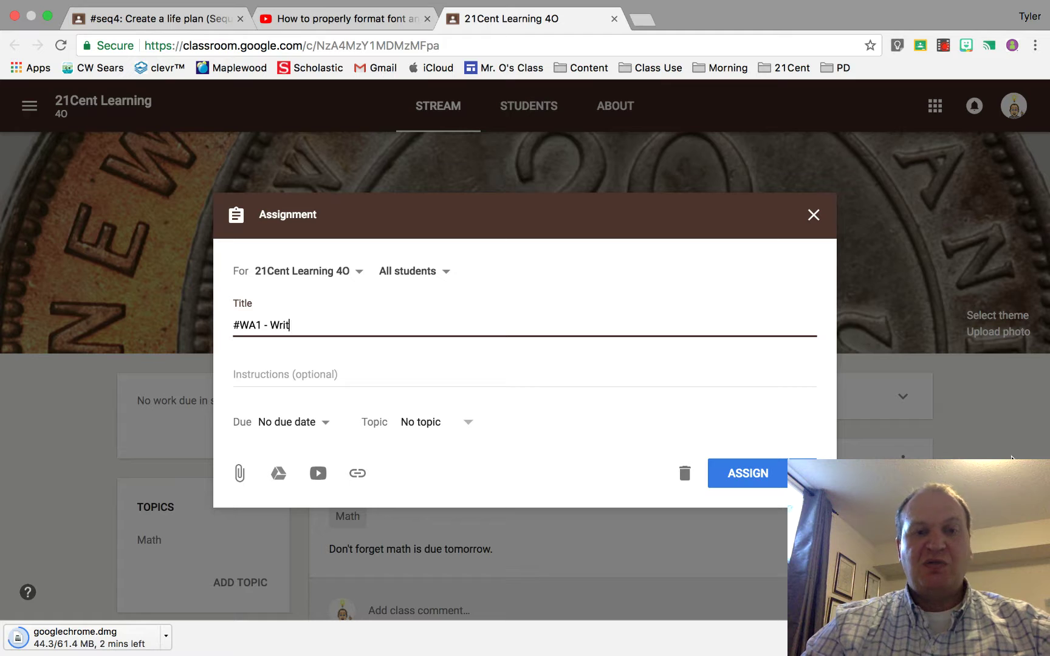
text(e a para)
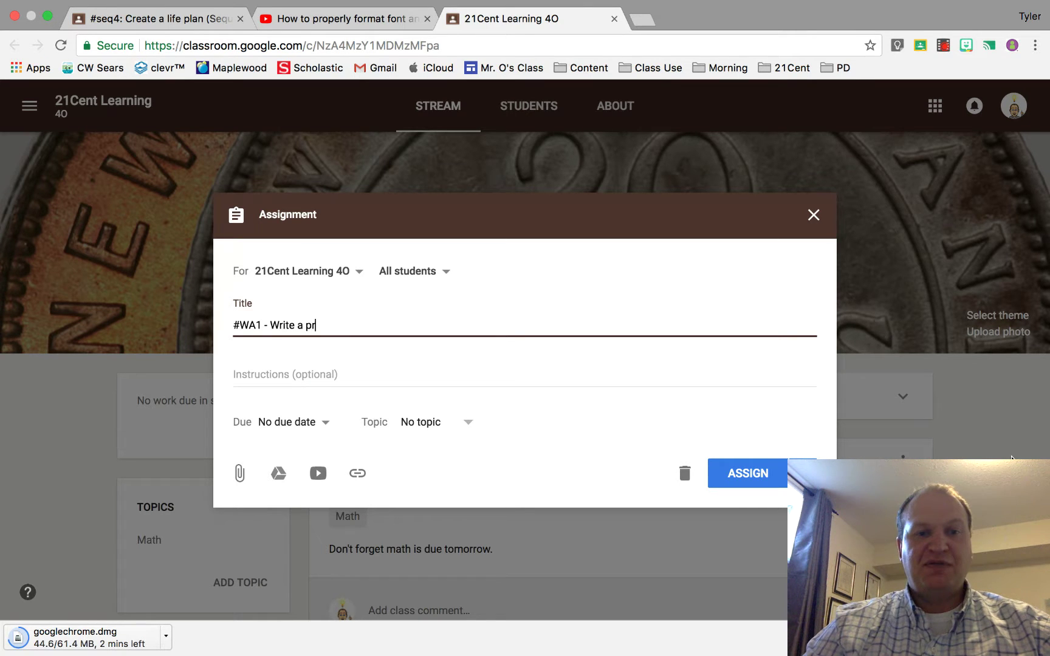
text(graph)
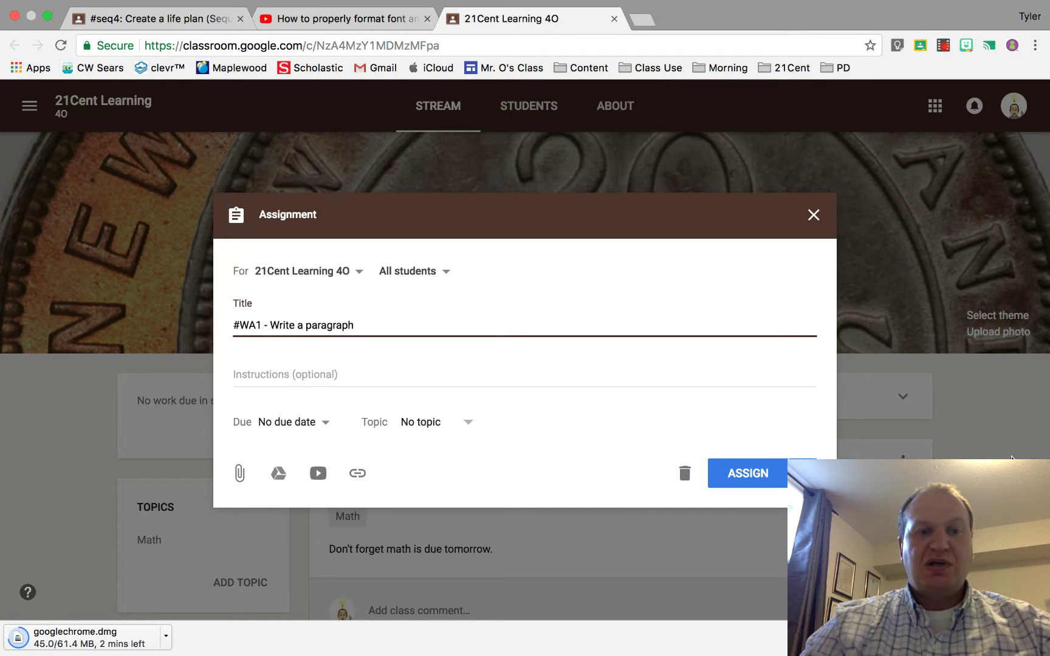
- Fill in the assignment instructions with three lines: "How", "What" and "How they are assessed"
click(345, 375)
text(How)
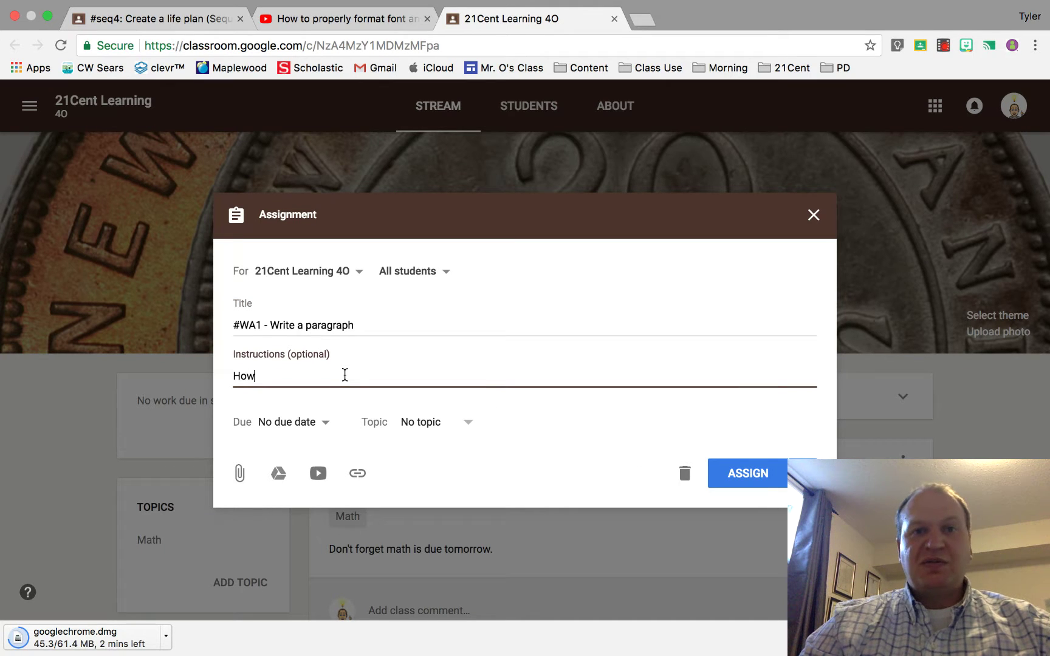
key(Return)
text(What)
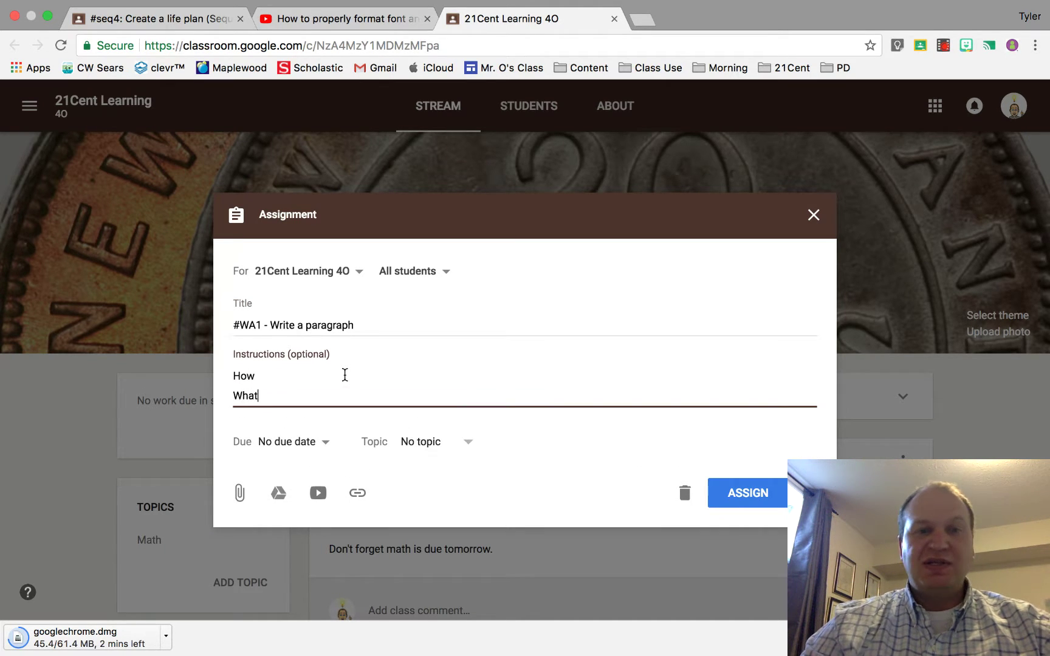
key(Return)
text(H)
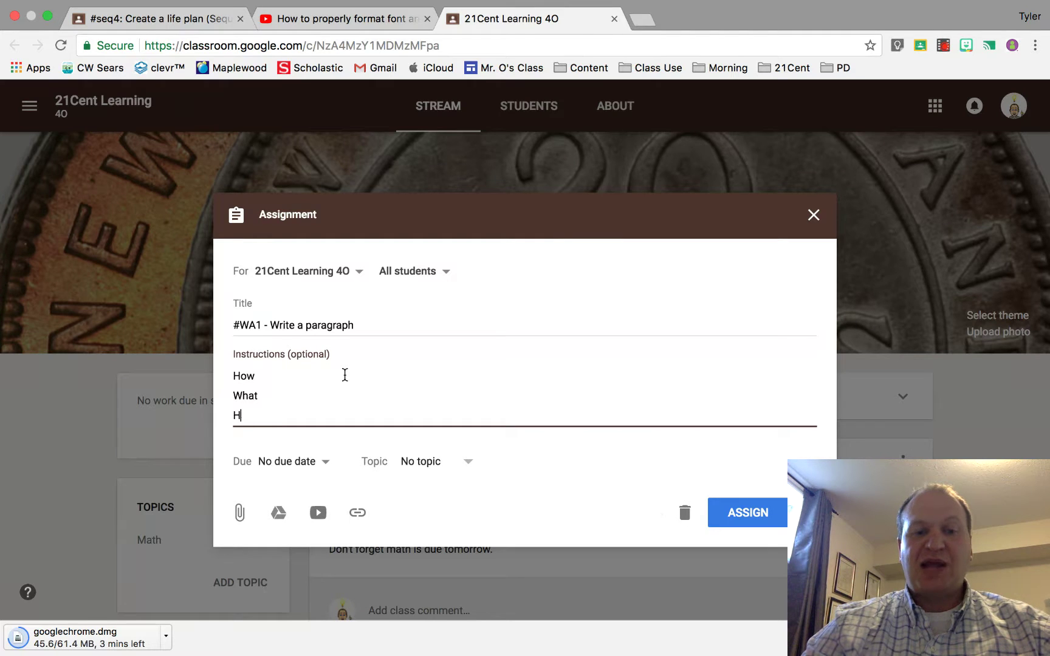
text(ow they are)
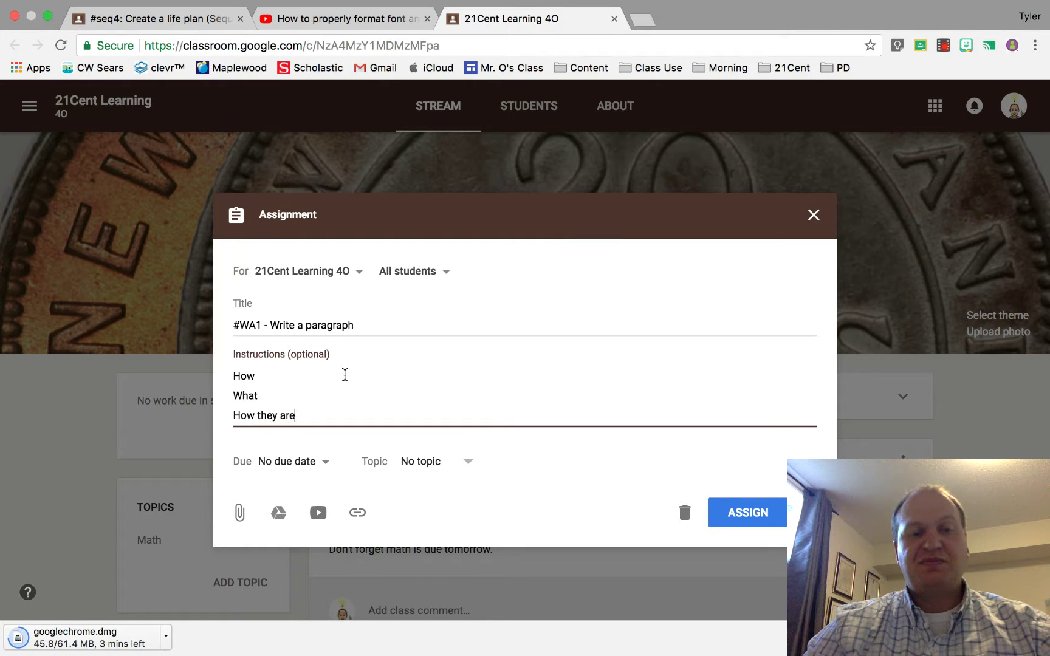
text( assessed)
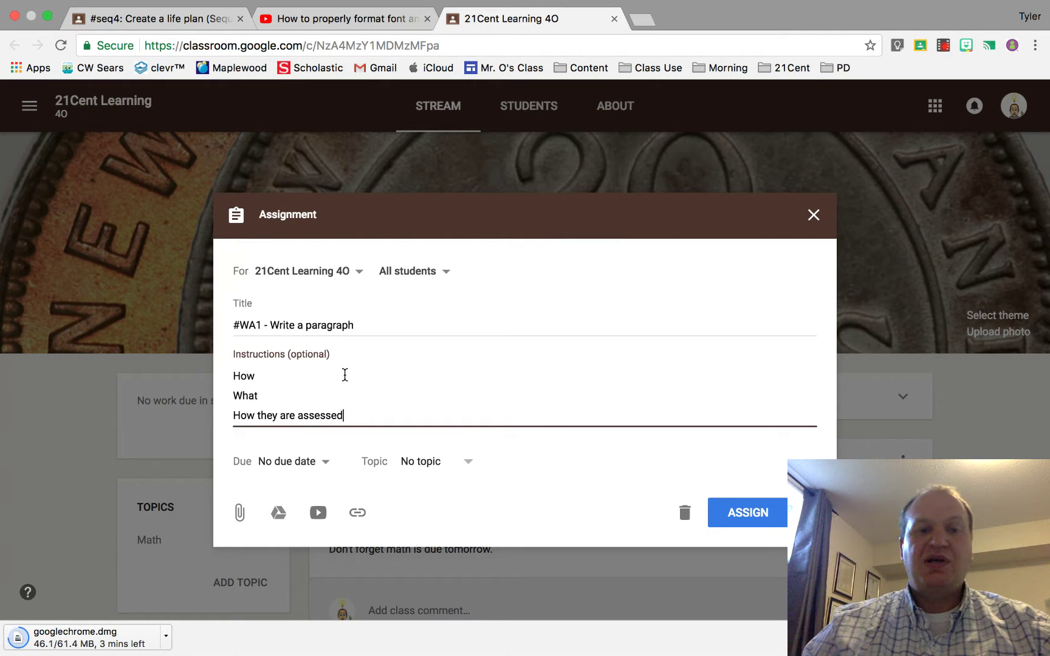
key(Return)
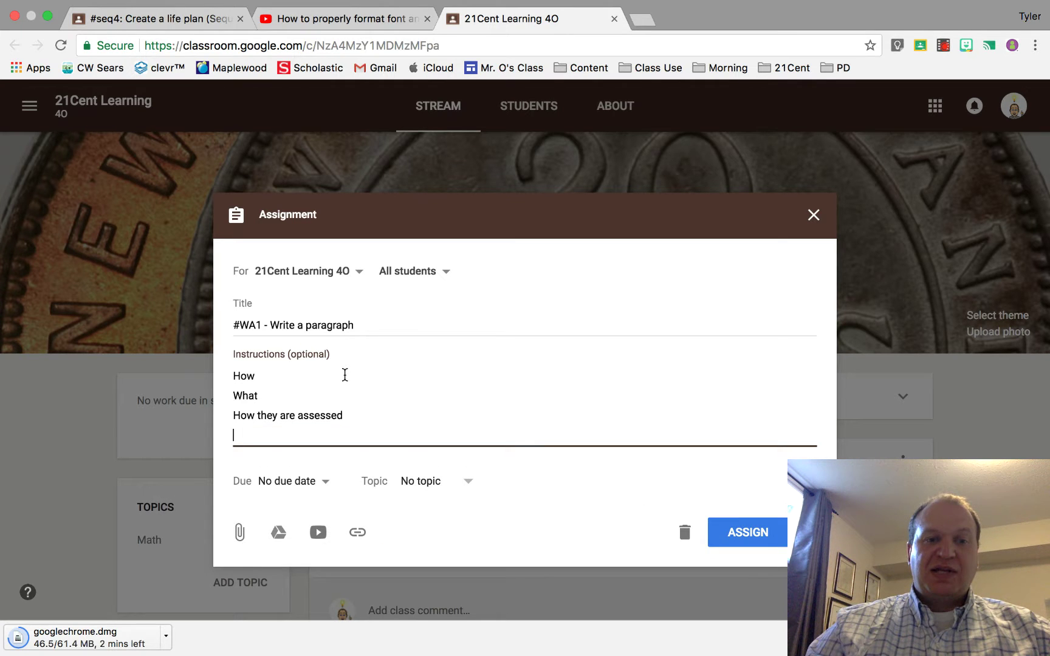
key(BackSpace)
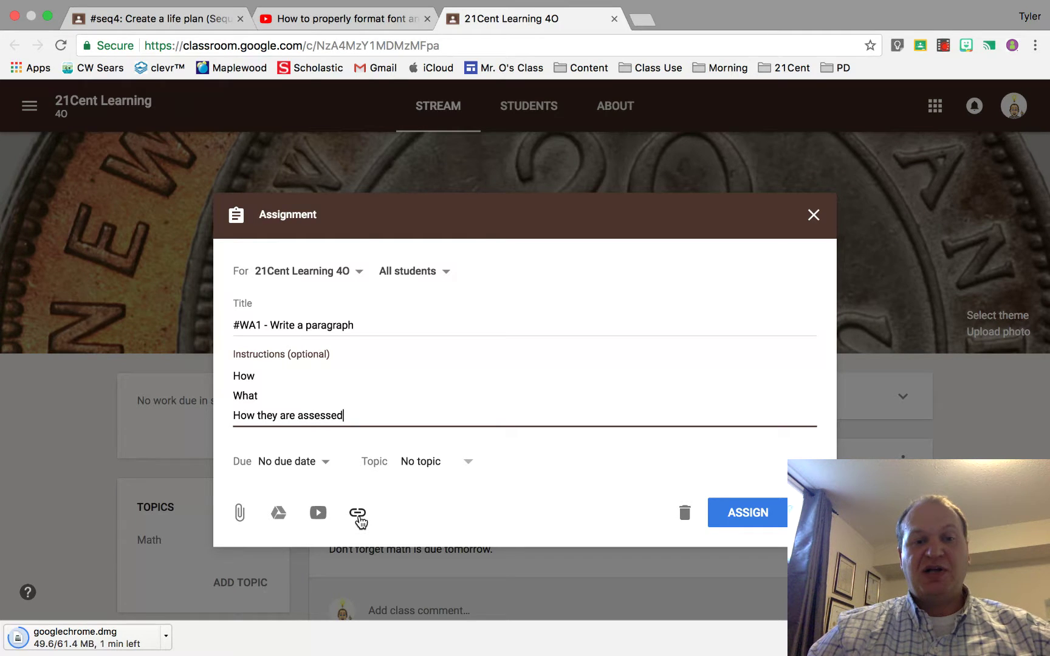
- Attach the Google Arts & Culture website to the assignment as a link, copying its address from the bookmarked page
click(358, 515)
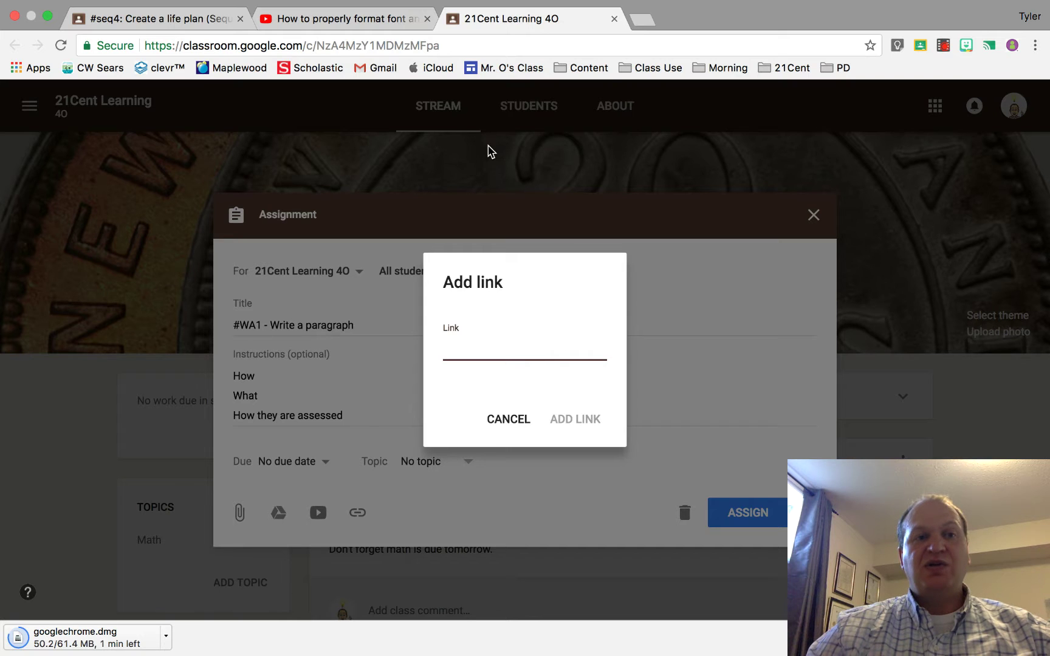
click(642, 20)
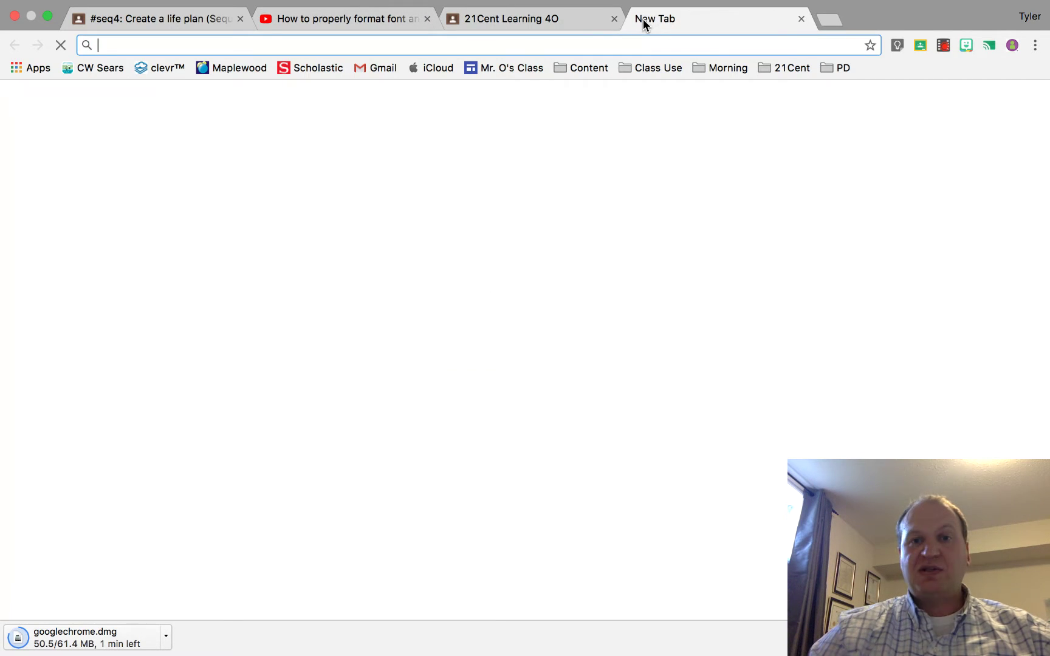
click(593, 69)
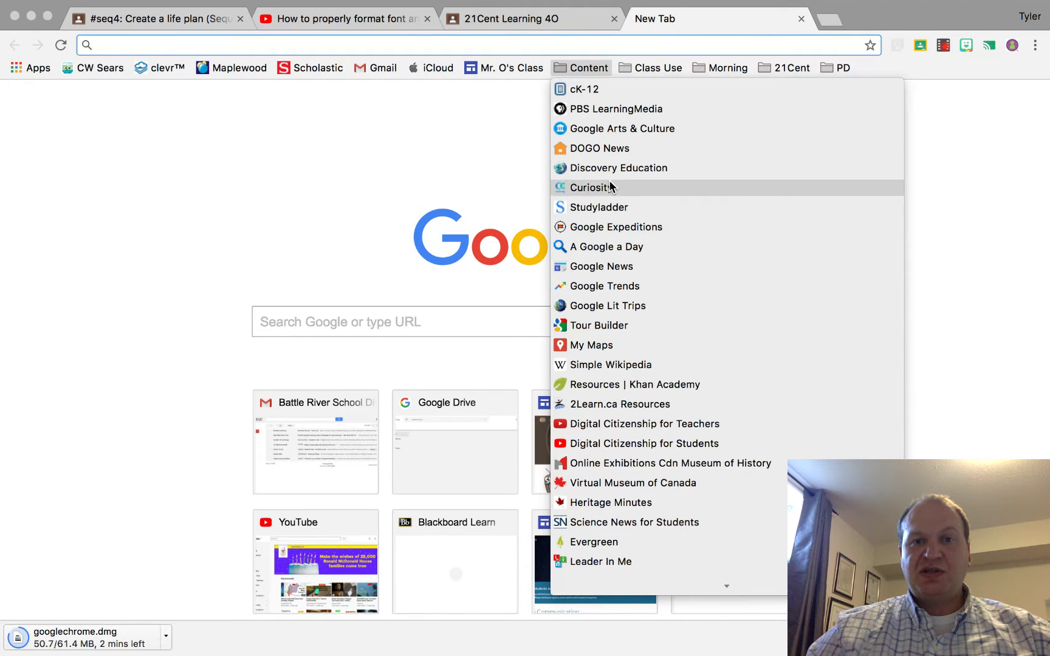
click(593, 129)
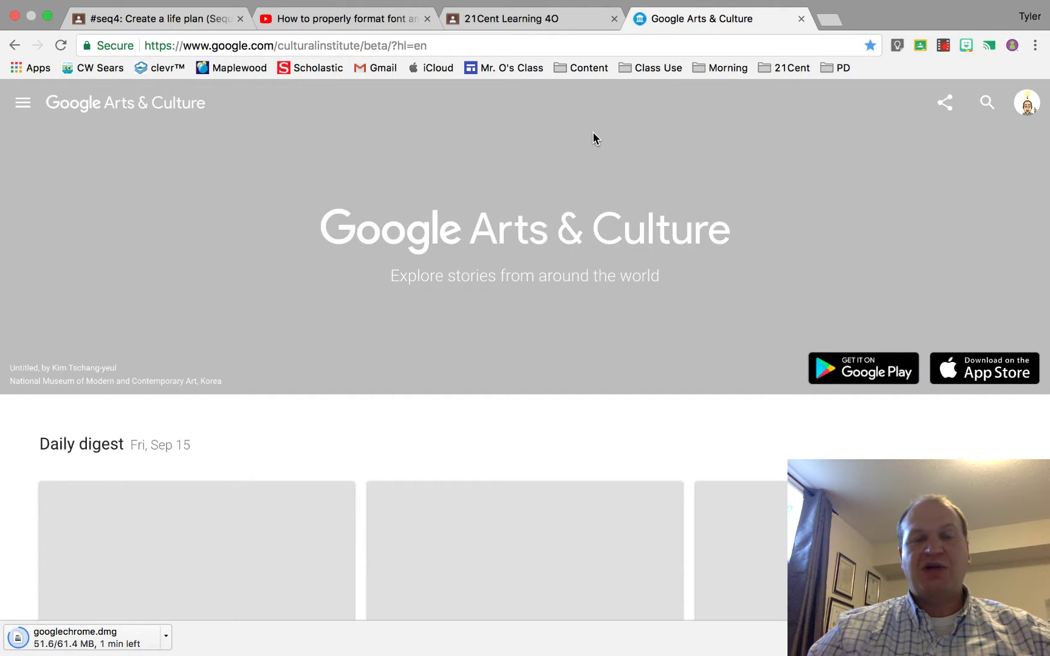
click(457, 39)
key(super+c)
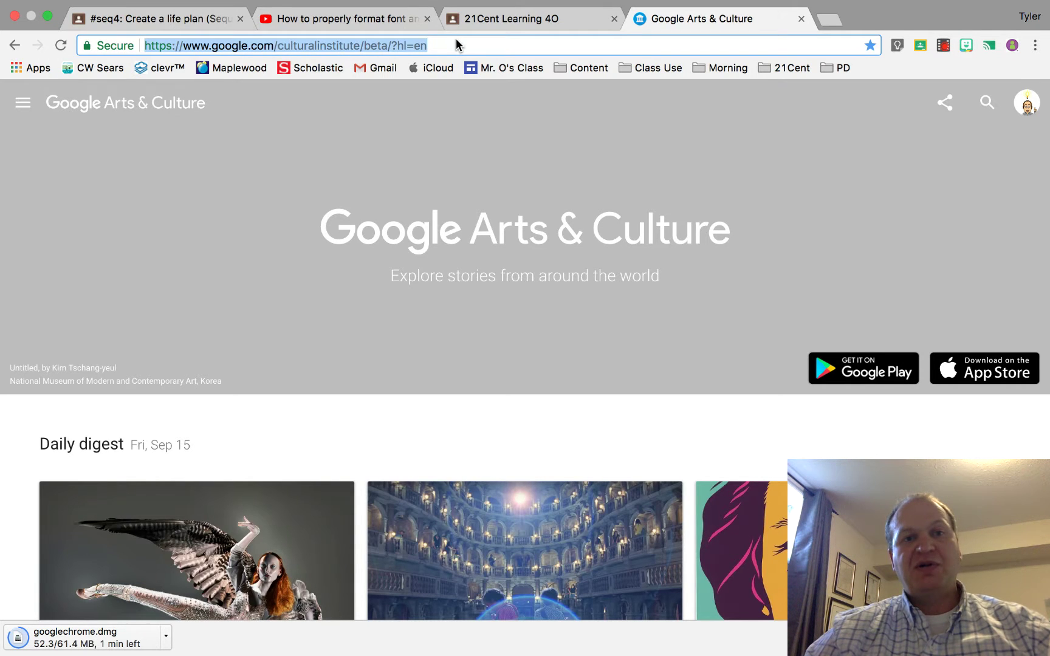
click(510, 19)
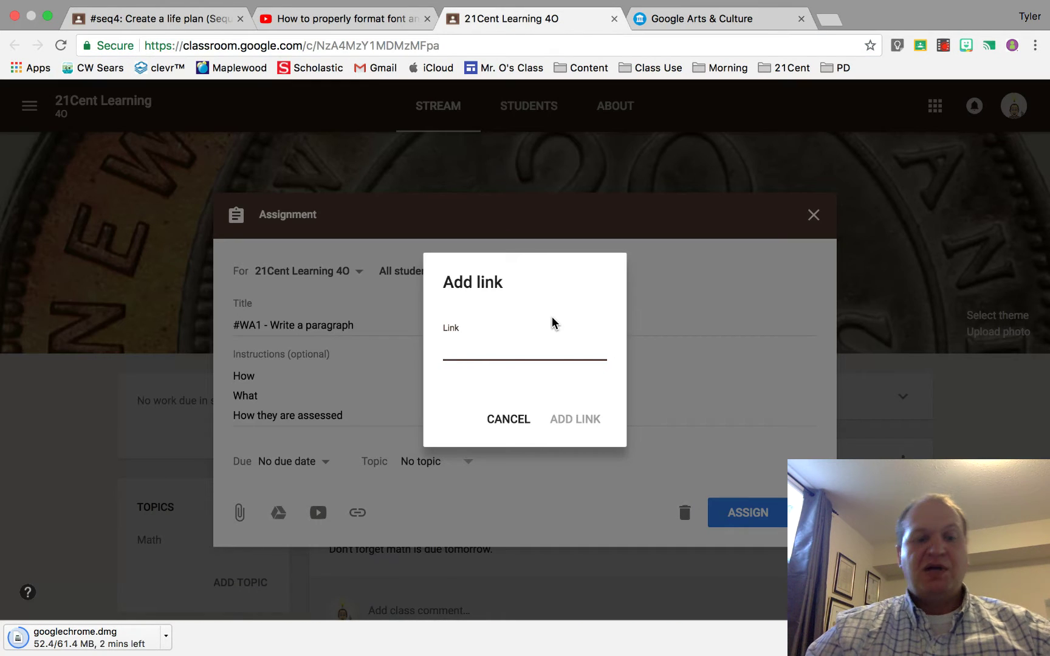
key(super+v)
click(589, 421)
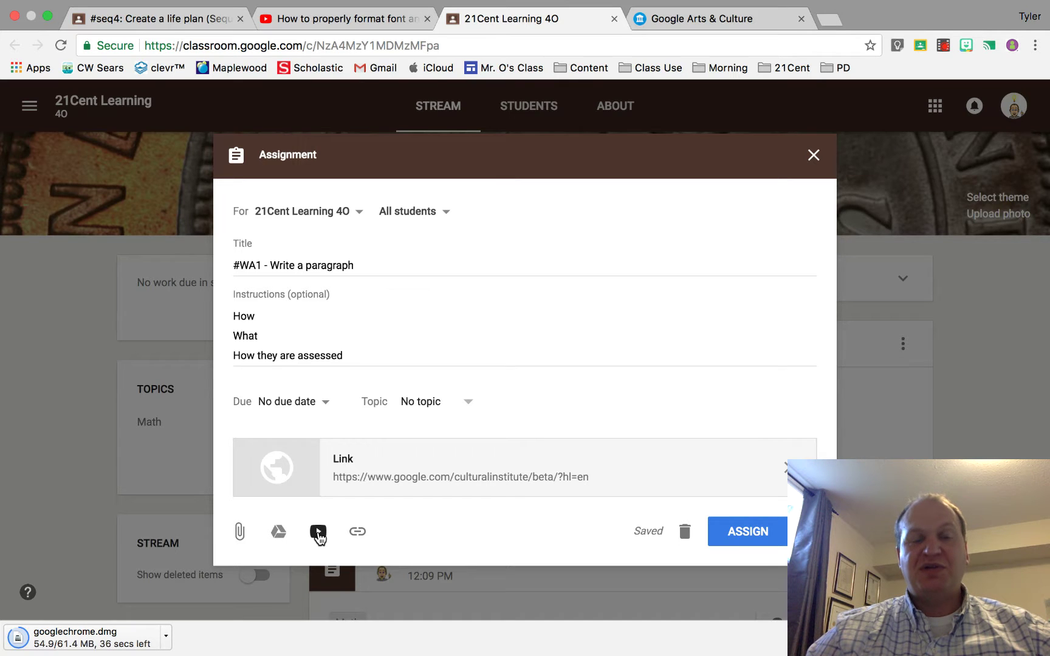
- Attach the YouTube video "How to properly format font and text in writing" to the assignment by its URL, using the share link copied from its YouTube page
click(318, 533)
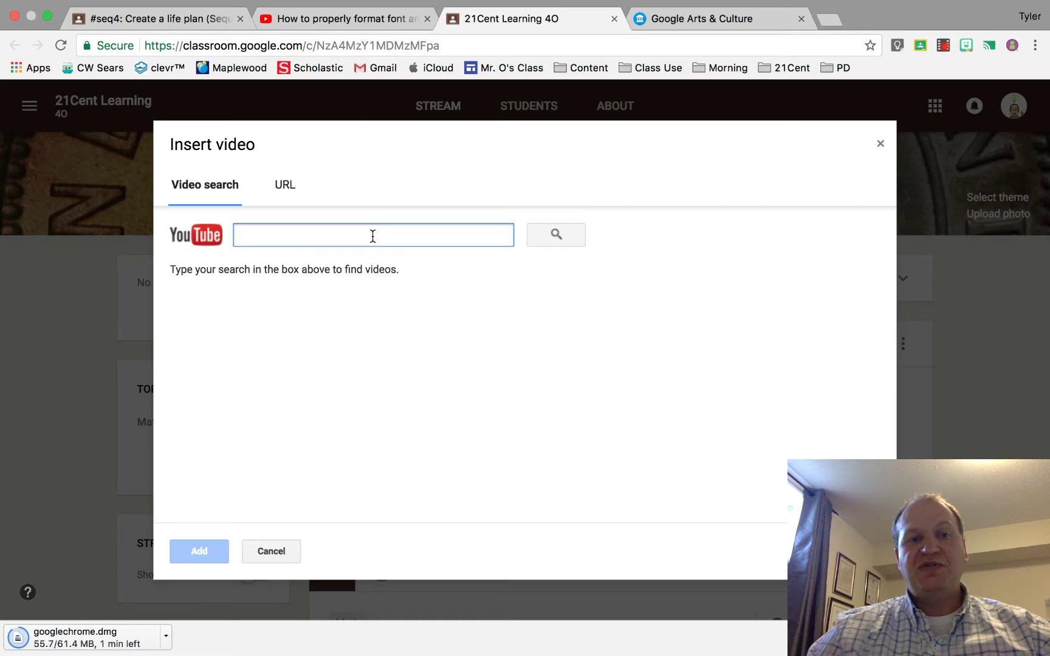
click(323, 21)
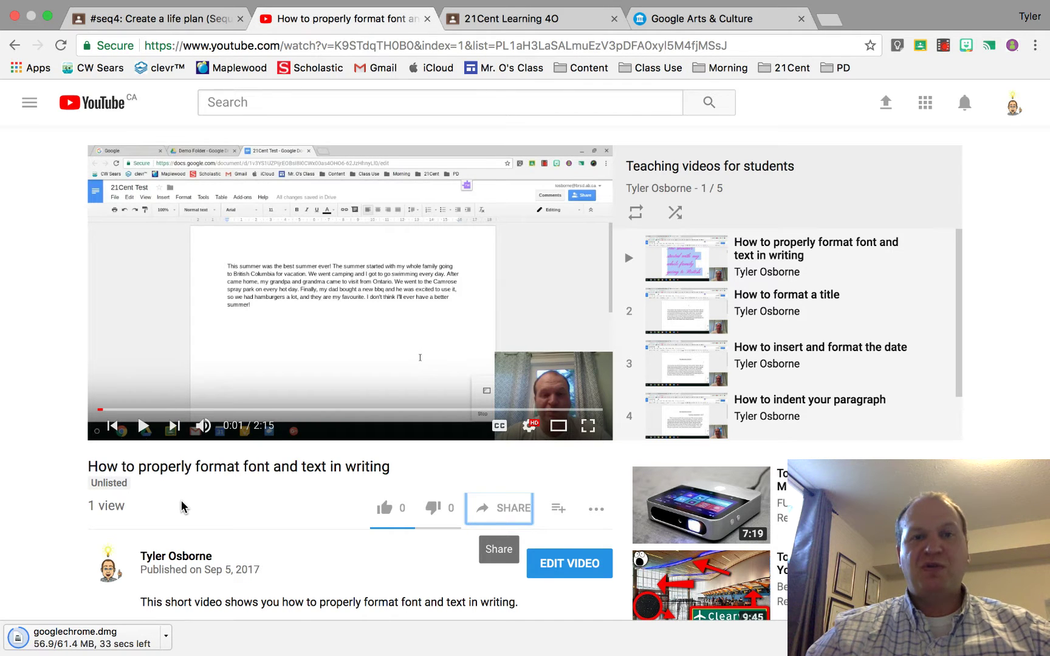
scroll(213, 510, down, 2)
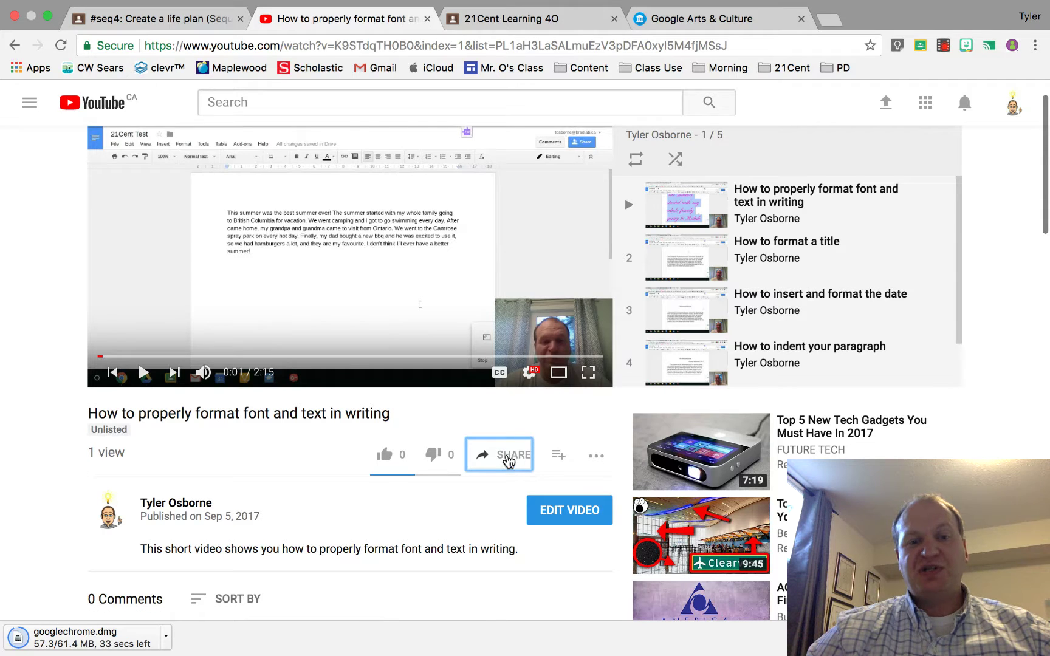
click(509, 459)
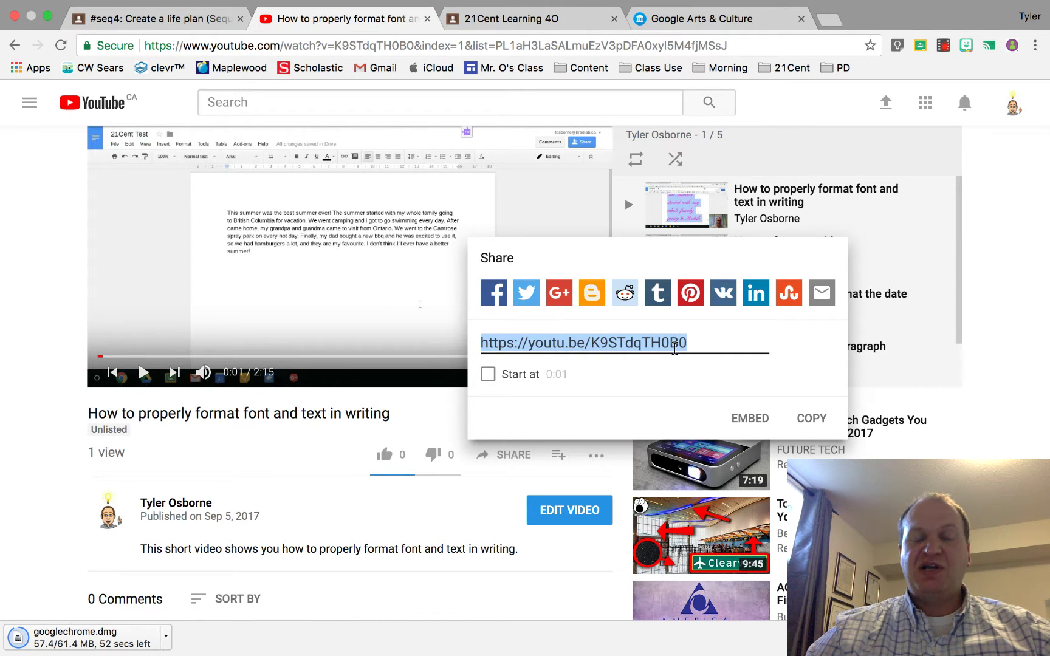
click(818, 419)
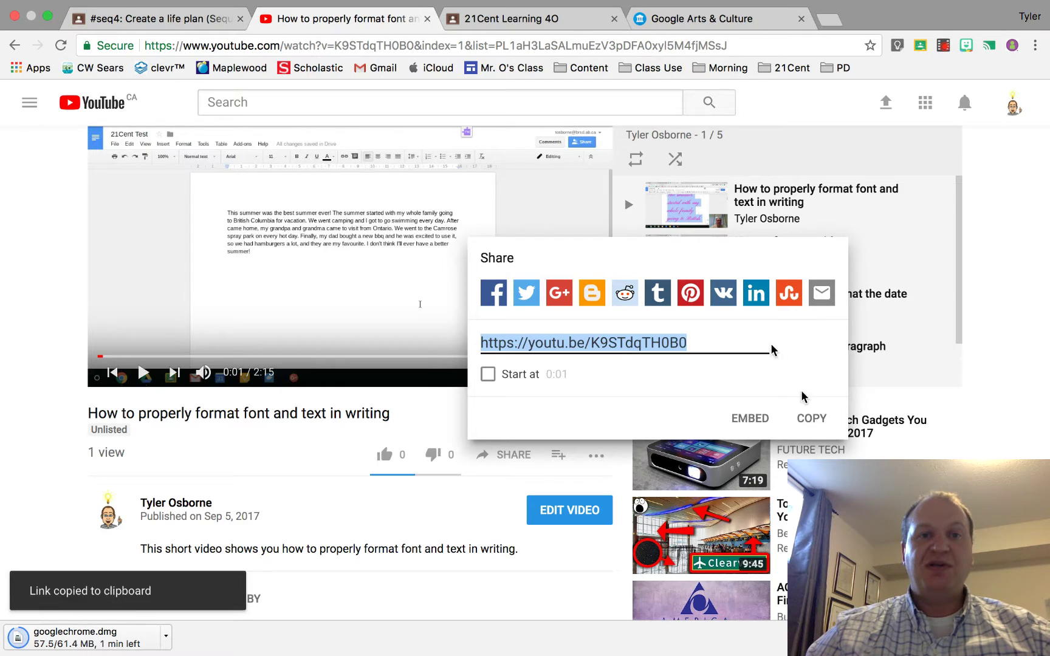
click(552, 22)
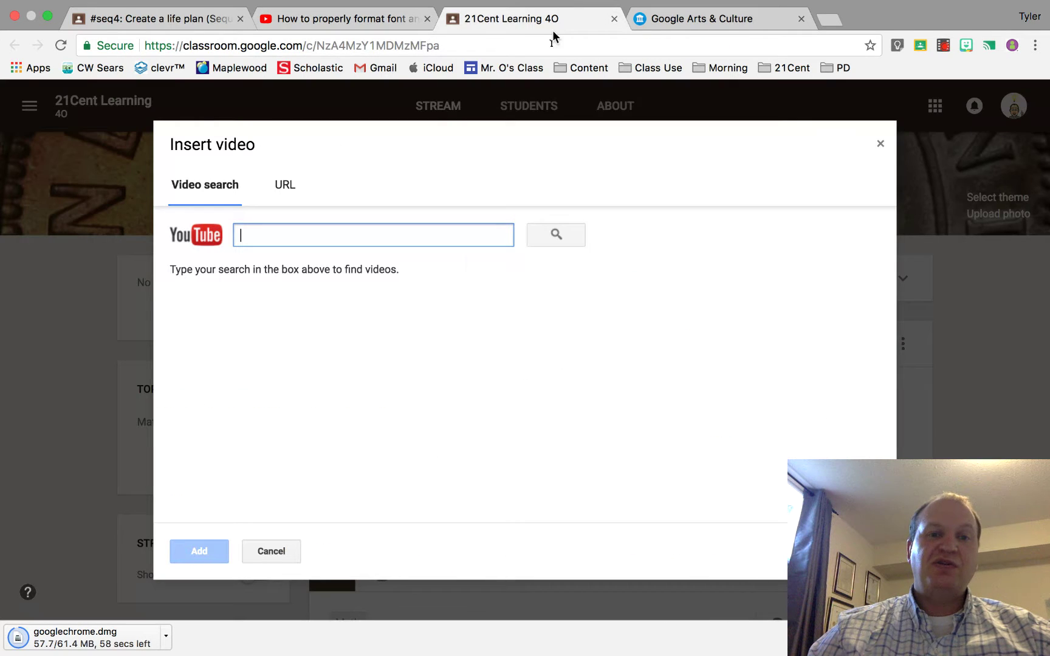
click(287, 189)
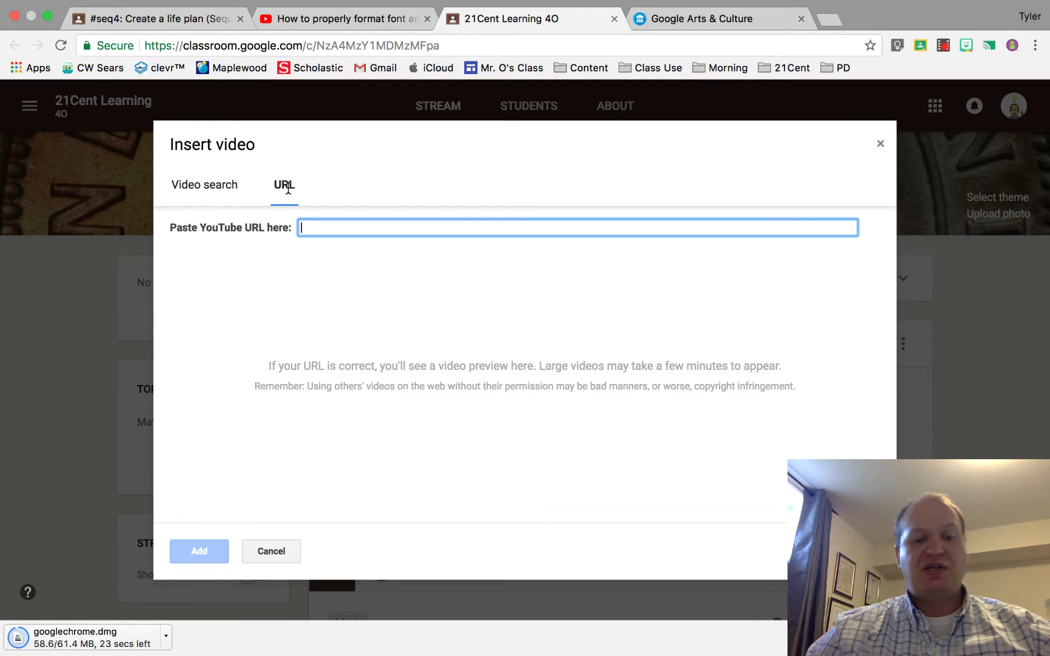
key(super+v)
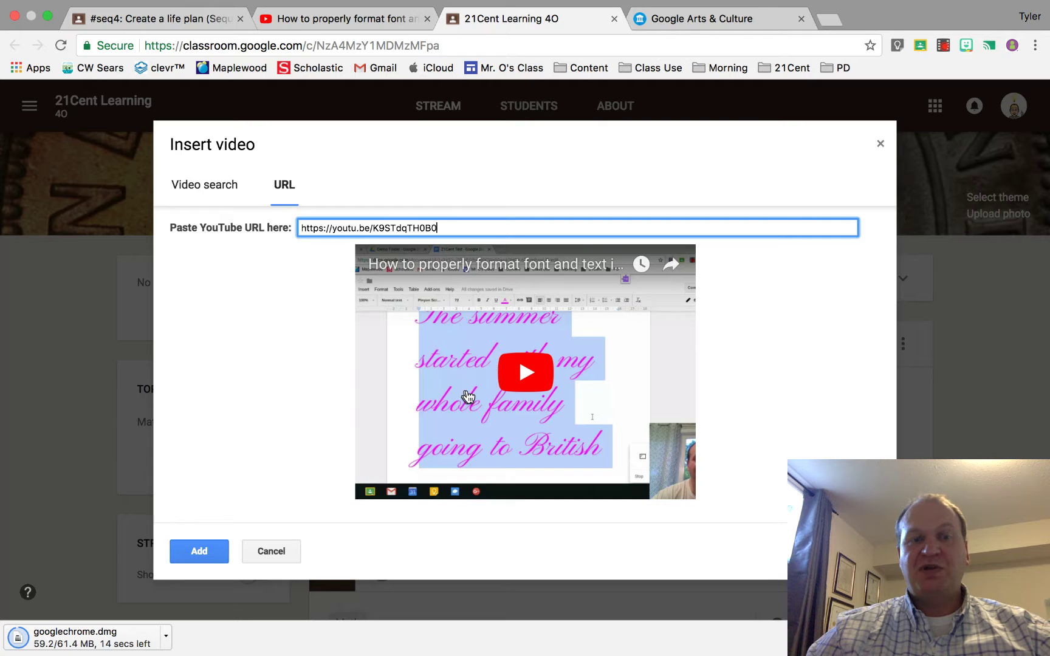
click(226, 550)
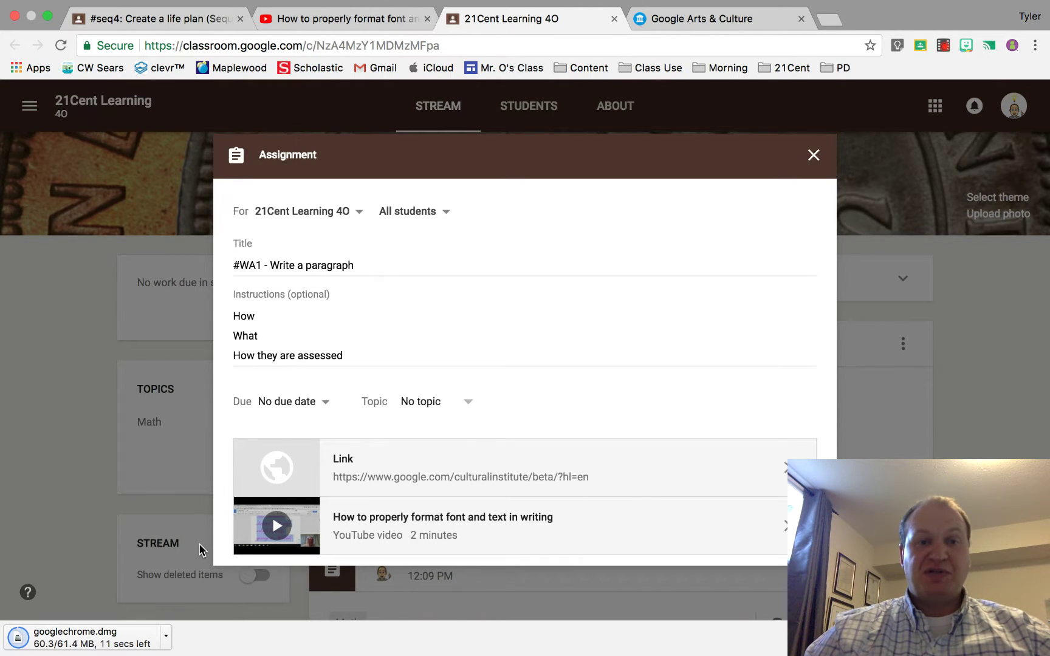
- Attach the "TicTac Show" Google Slides file from the recent Google Drive files to the assignment
scroll(366, 429, down, 1)
scroll(366, 429, down, 2)
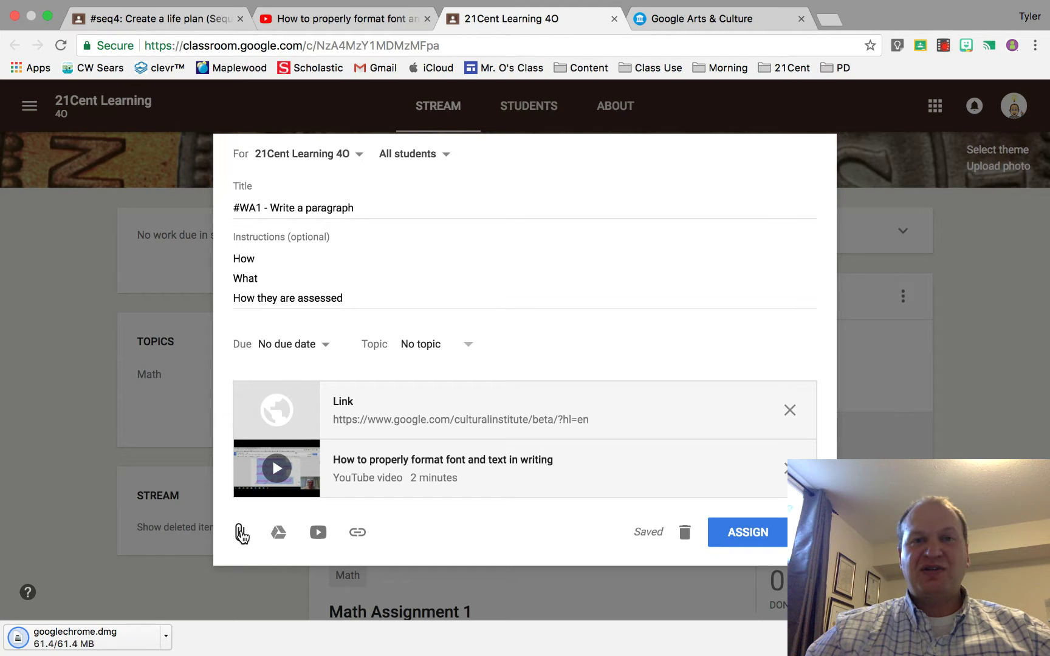
click(278, 534)
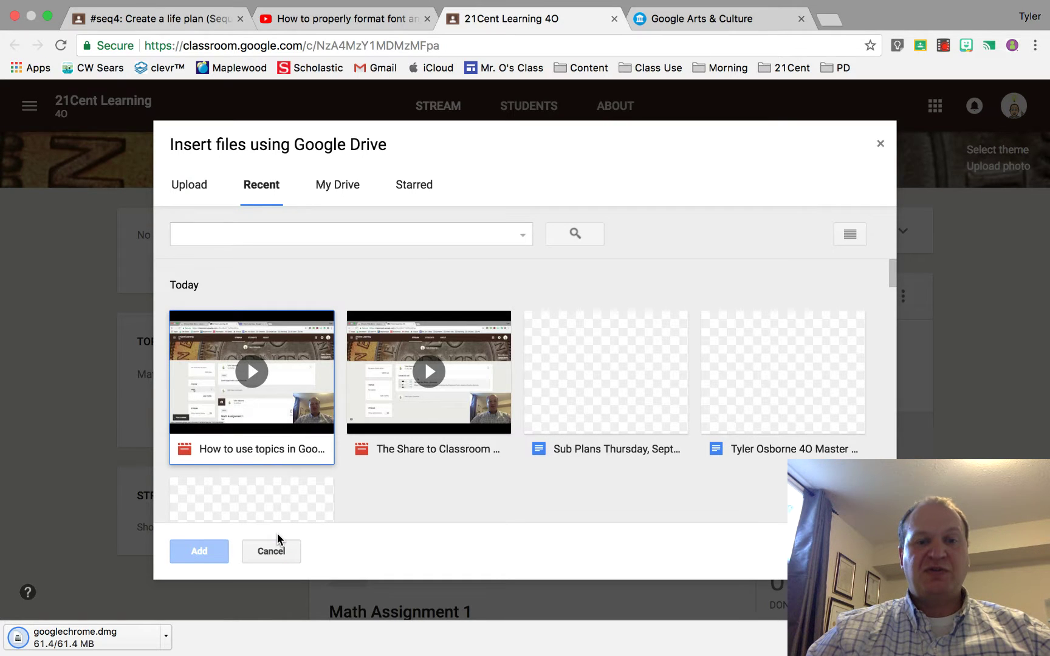
scroll(425, 410, down, 4)
scroll(425, 410, down, 8)
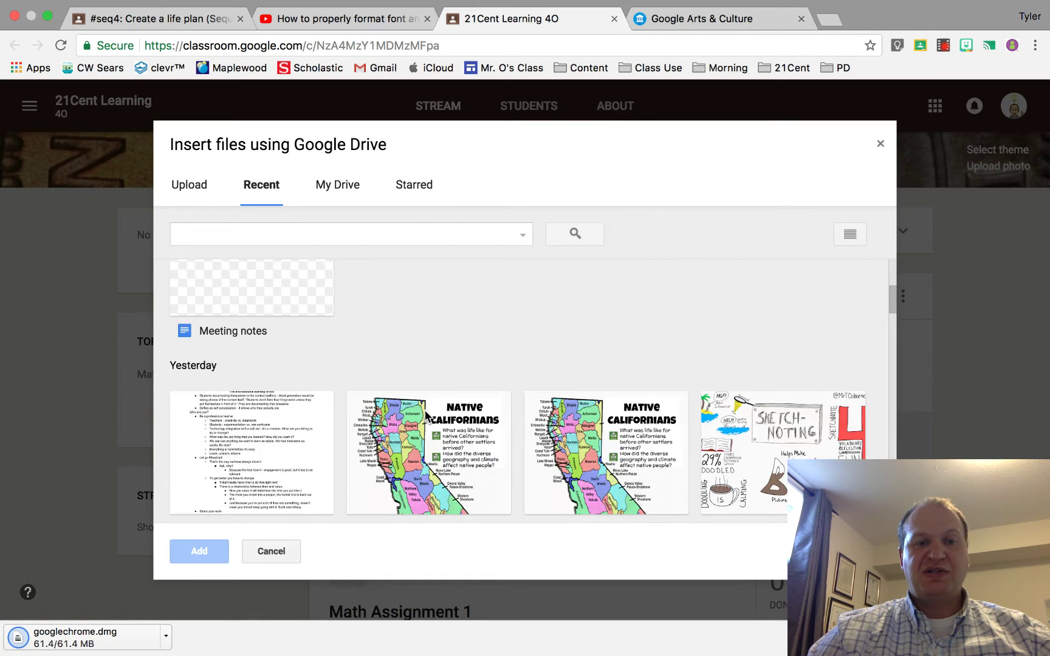
scroll(426, 415, down, 3)
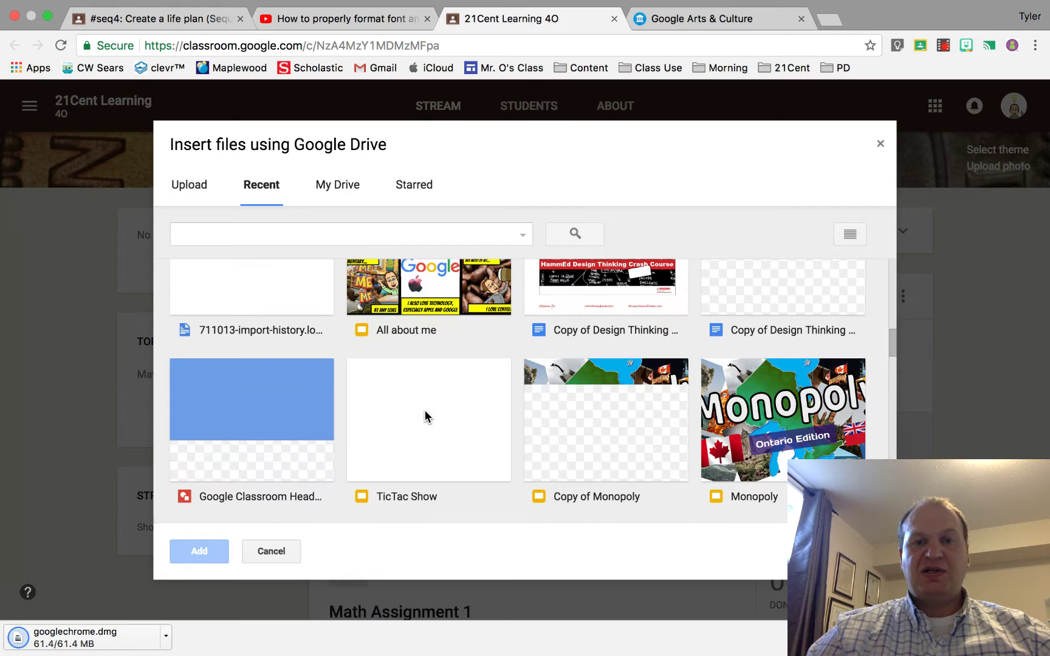
scroll(425, 410, down, 3)
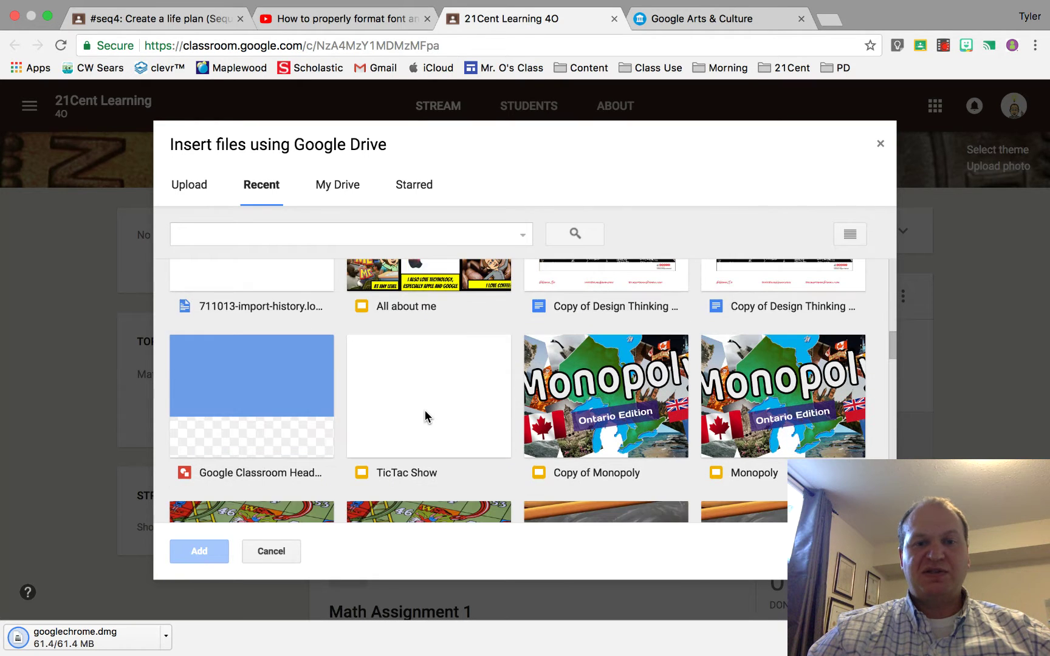
click(394, 351)
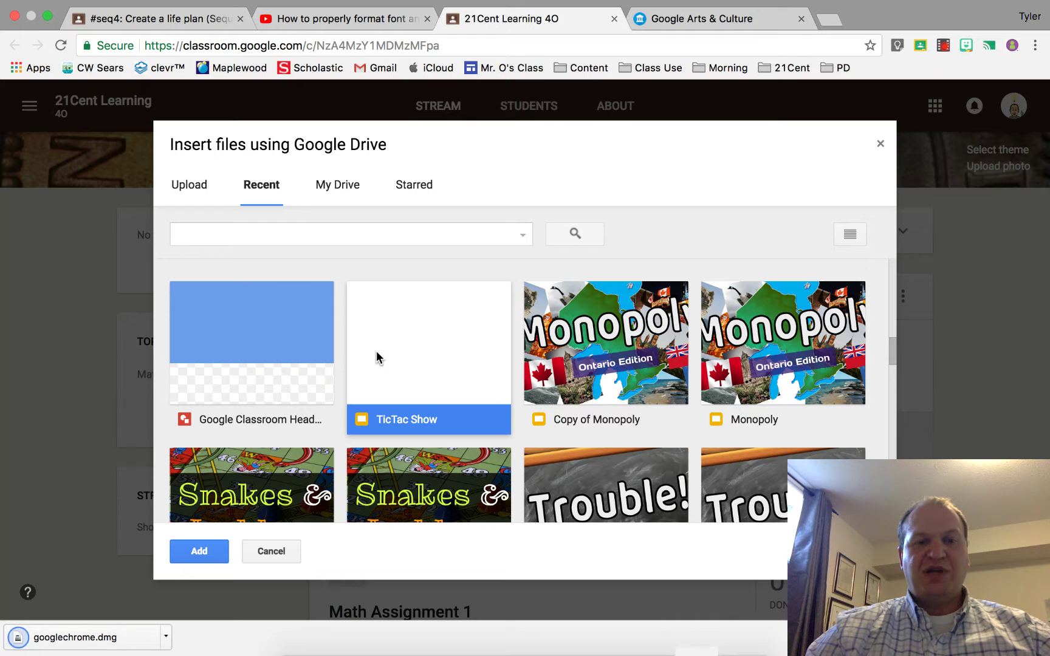
click(206, 551)
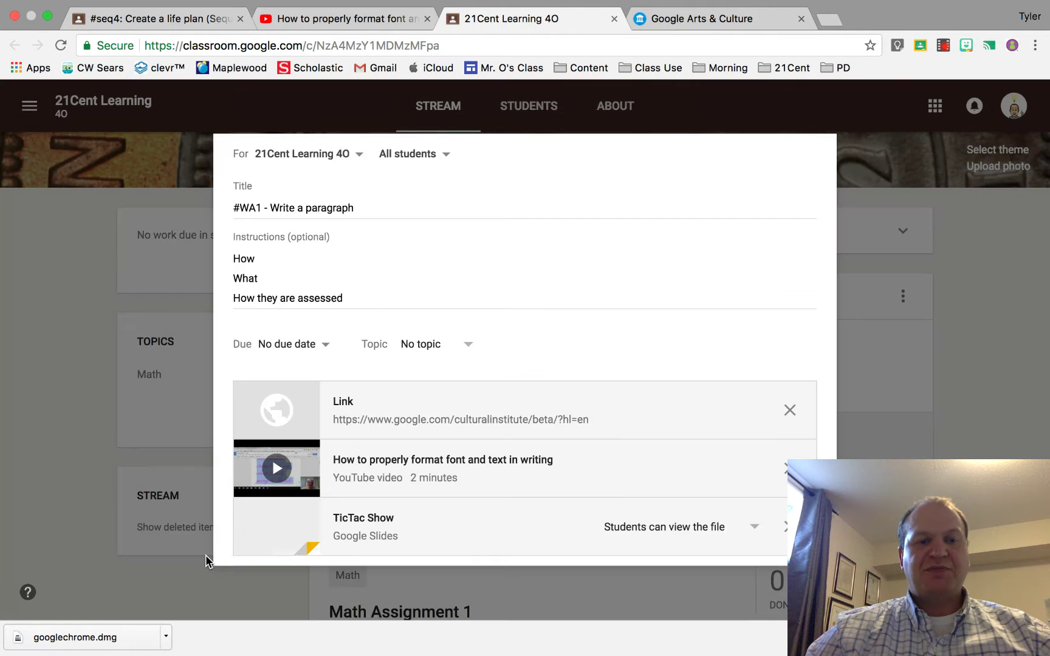
- Set the "TicTac Show" attachment to make a copy for each student
scroll(272, 452, down, 2)
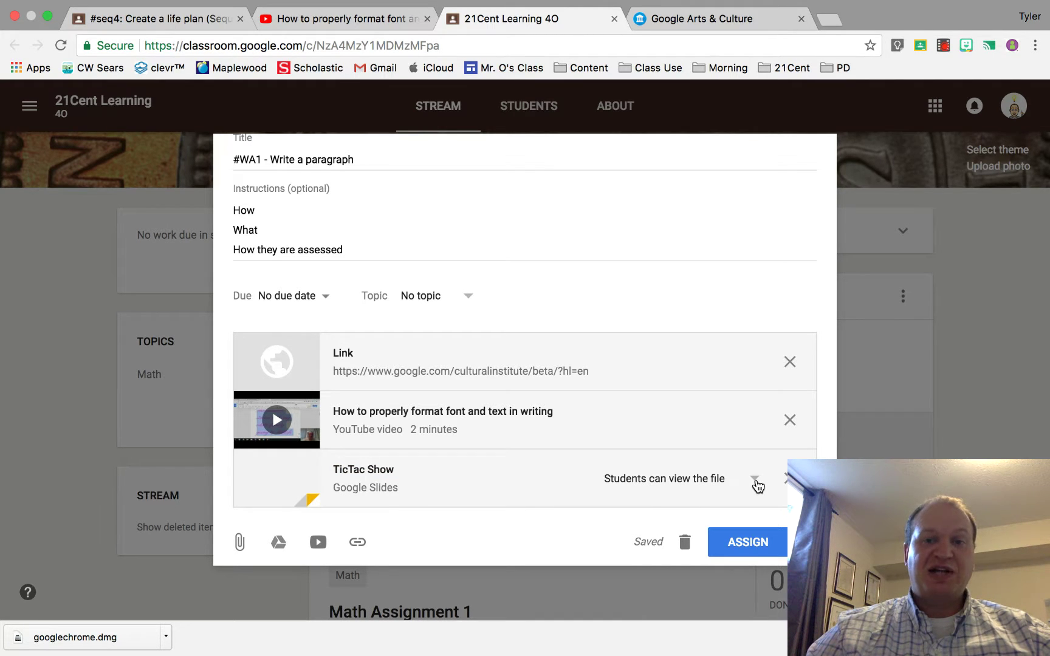
click(755, 480)
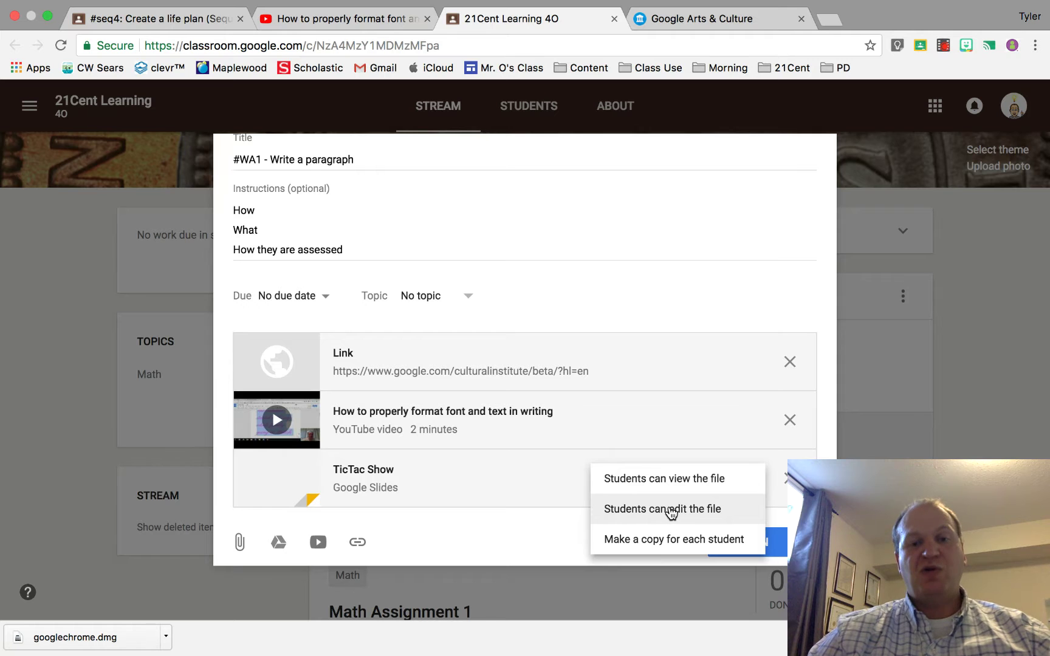
click(650, 542)
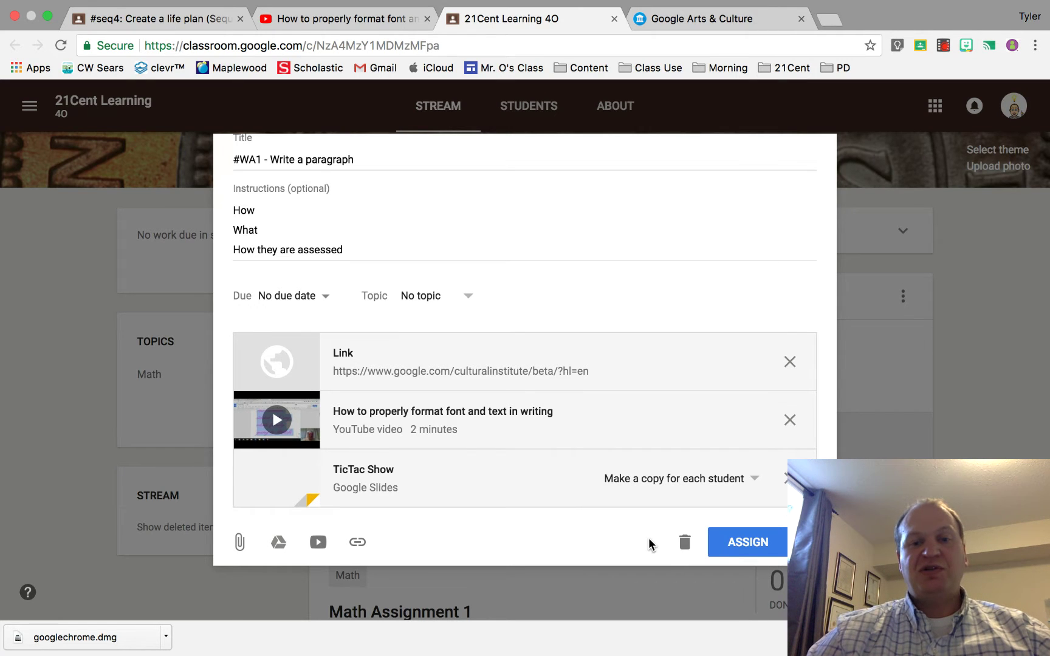
- Create a new topic named "Writing" for the assignment
scroll(390, 295, up, 1)
scroll(390, 294, up, 3)
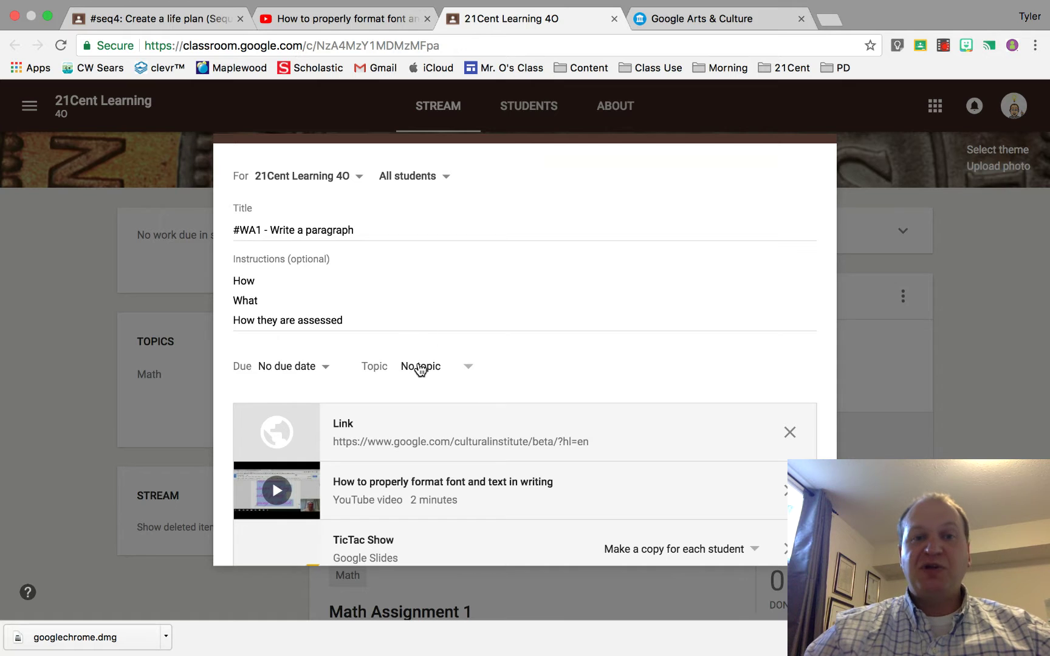
click(469, 370)
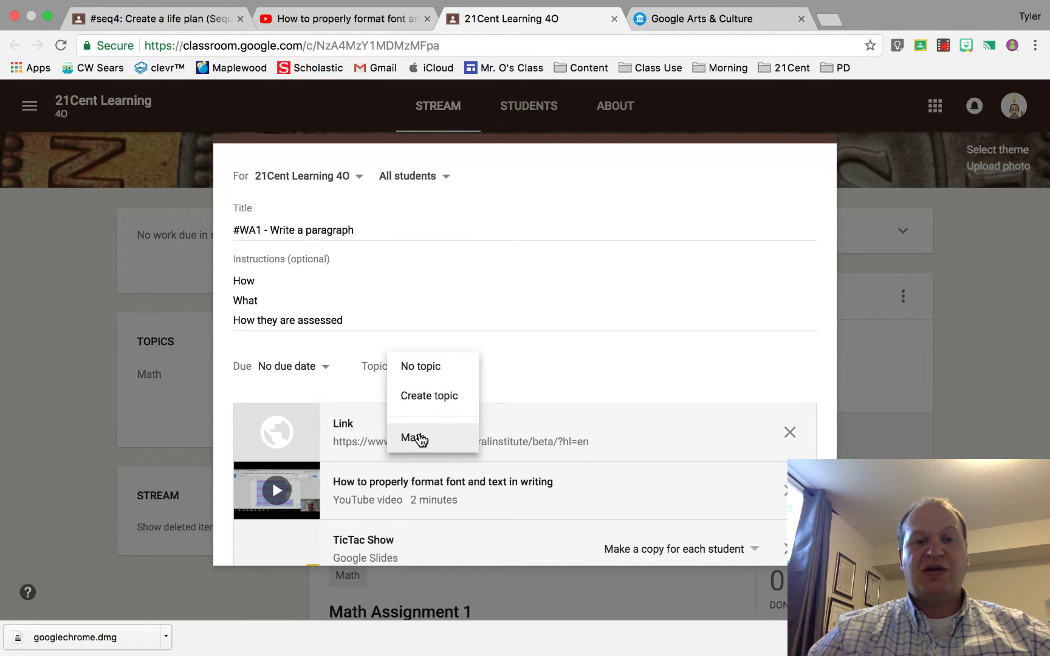
click(439, 401)
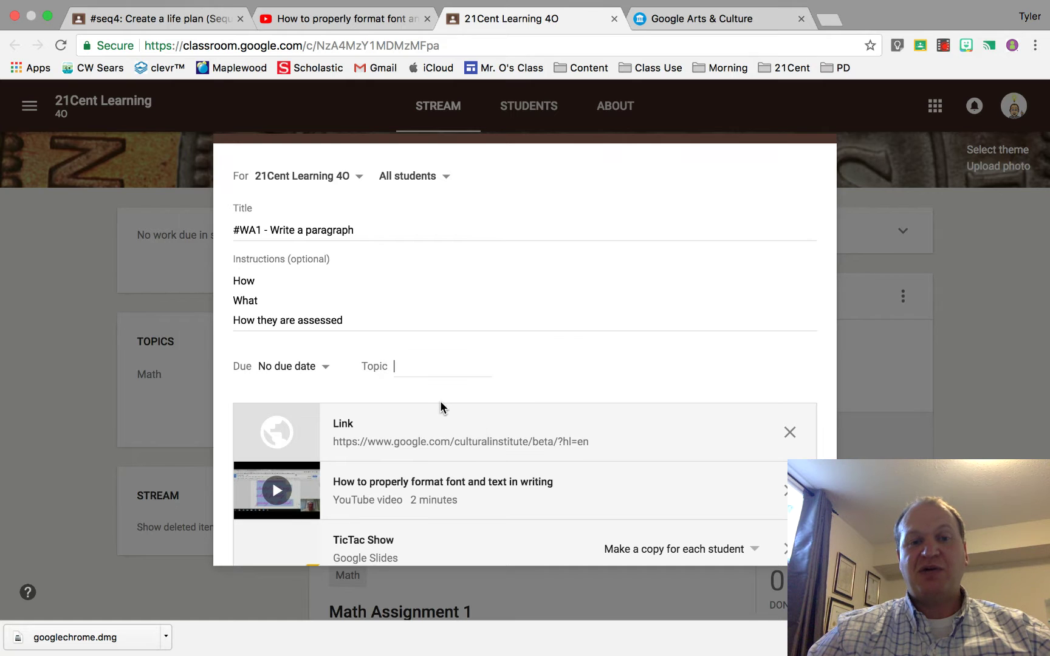
text(Writing)
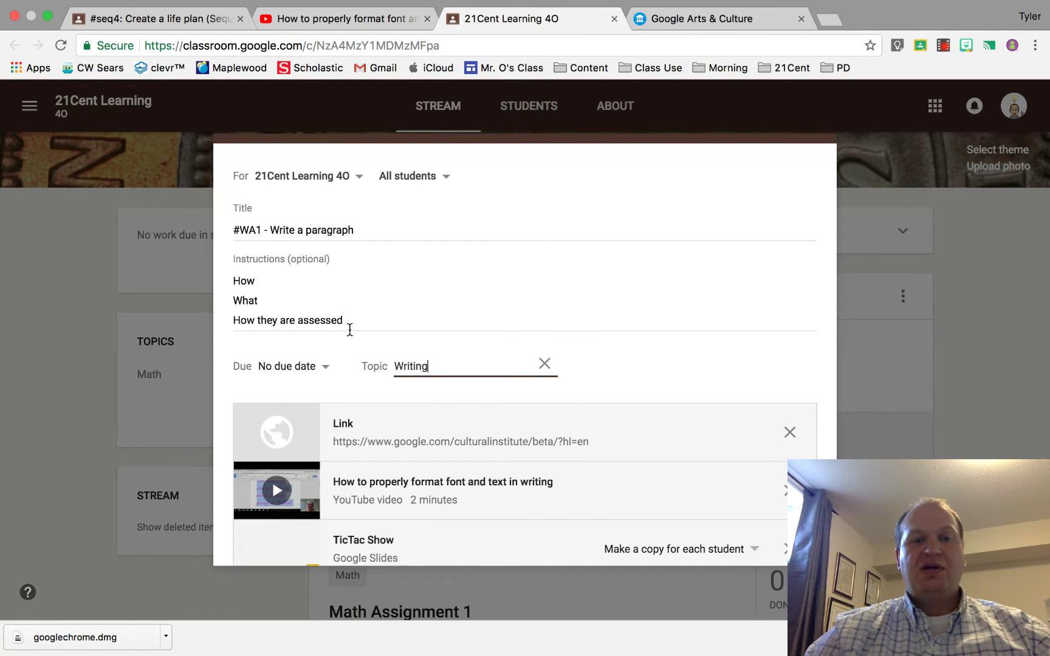
- Set the assignment's due date to Sep 18, 2017
click(317, 369)
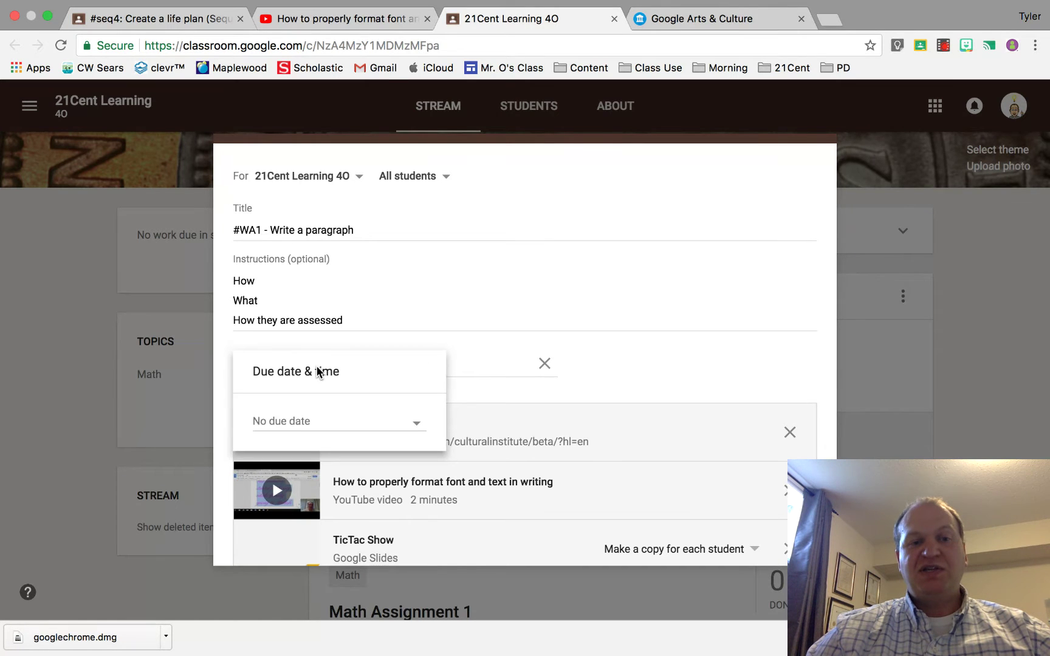
click(296, 424)
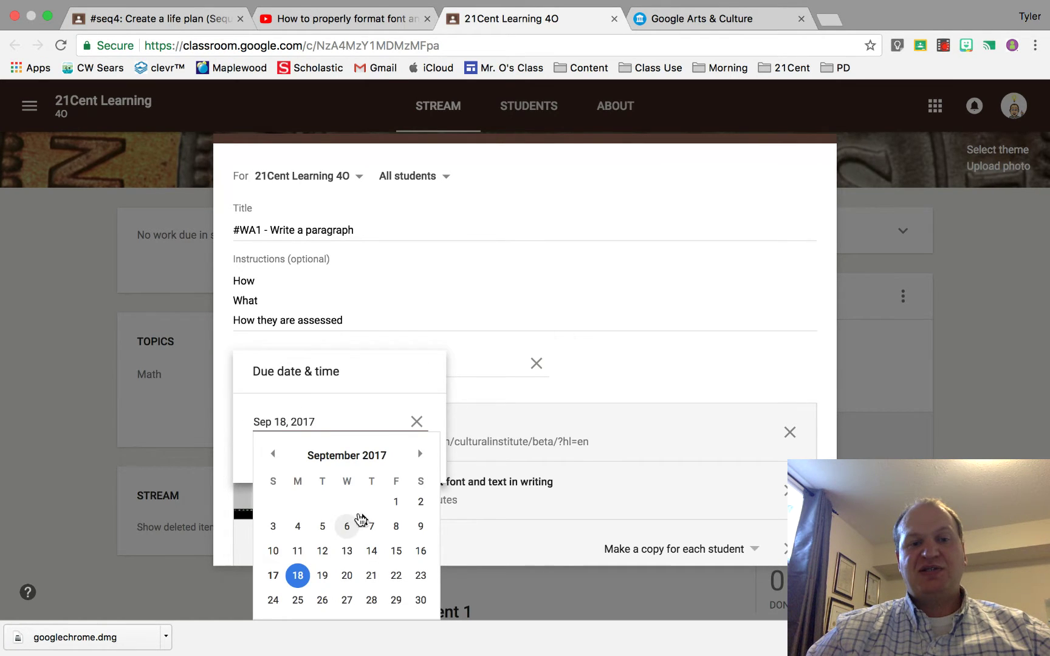
scroll(374, 526, down, 2)
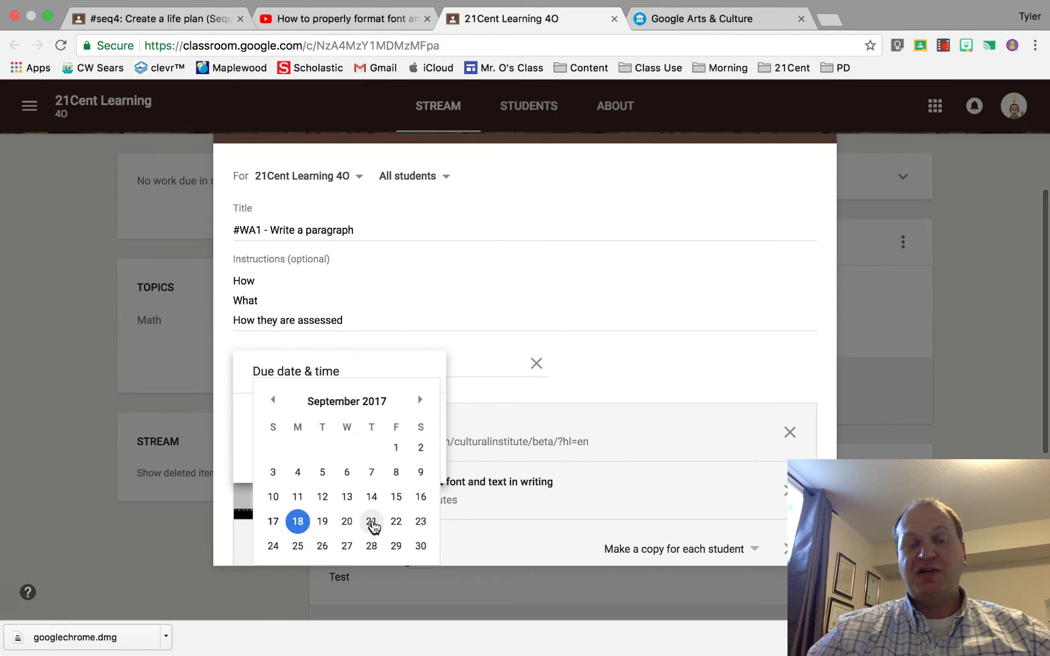
click(492, 317)
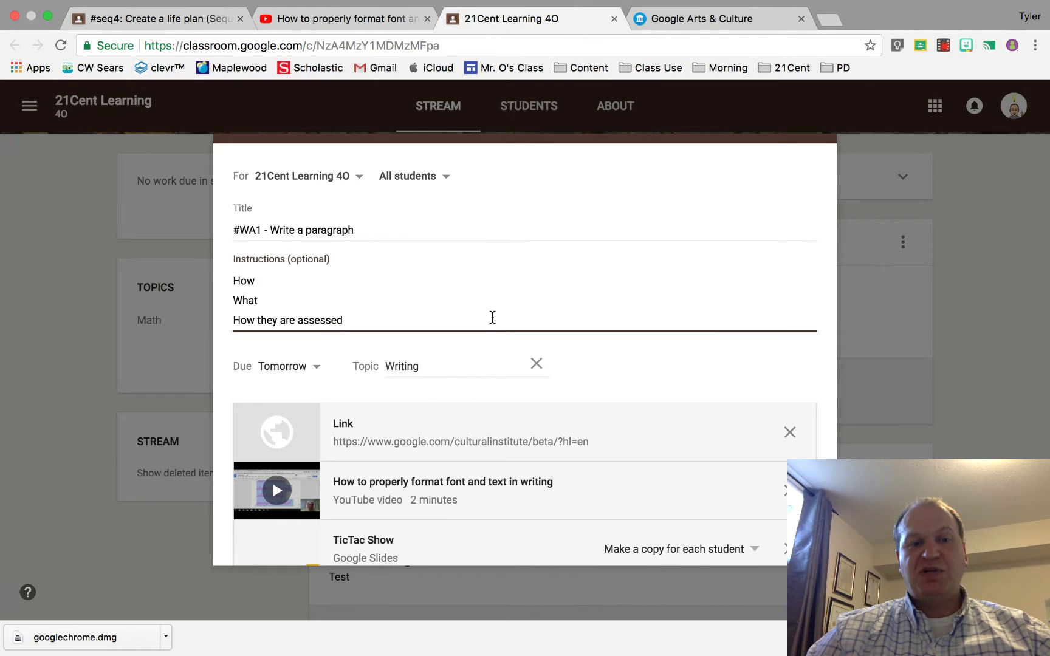
- Remove the due date from the assignment
click(317, 370)
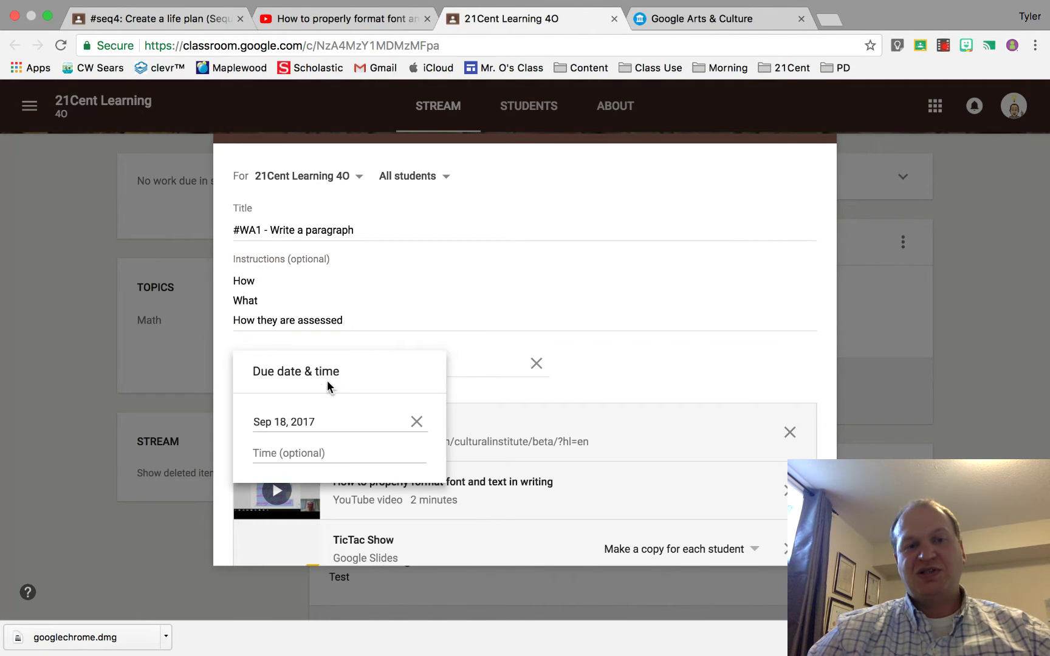
click(417, 423)
click(524, 398)
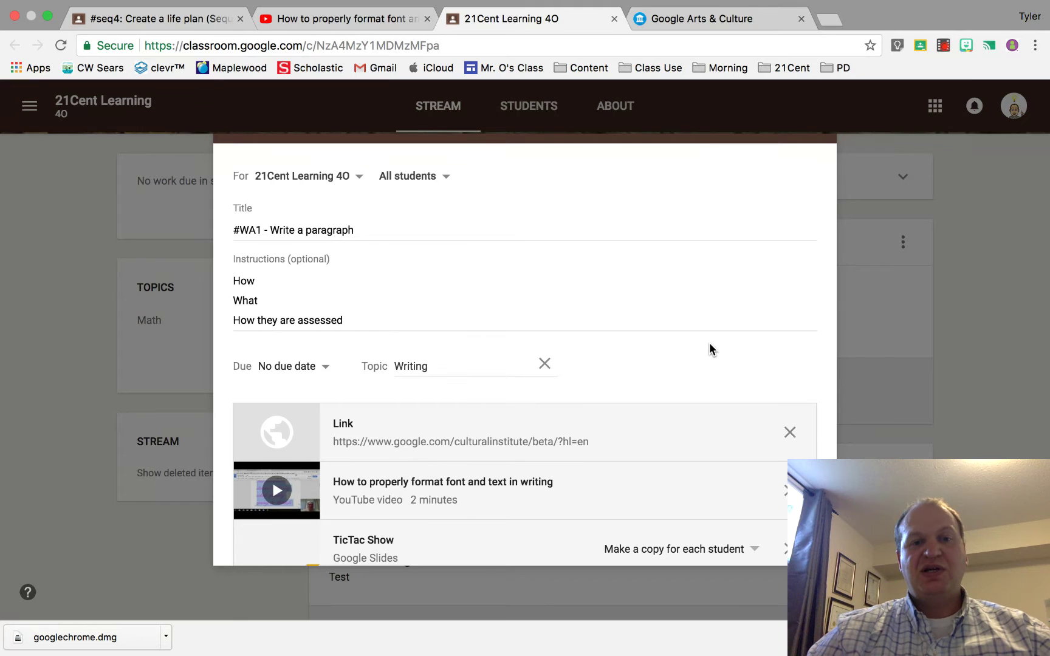
- Schedule the assignment to post on Sep 18, 2017 at 12:00 pm, and expand the class's saved posts
scroll(710, 349, down, 2)
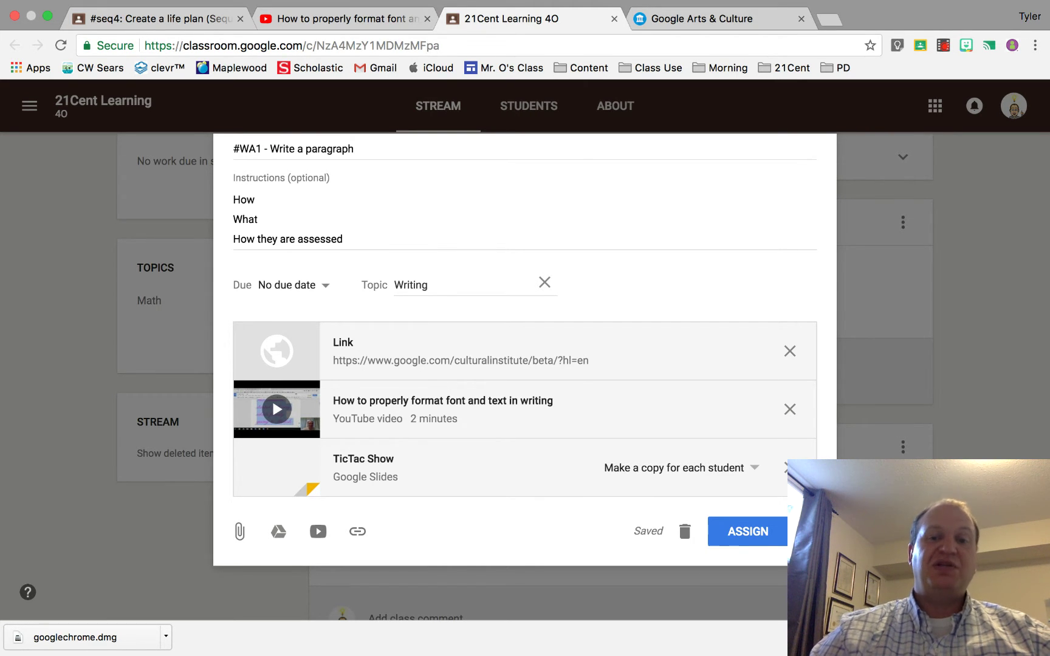
click(802, 532)
scroll(796, 540, down, 2)
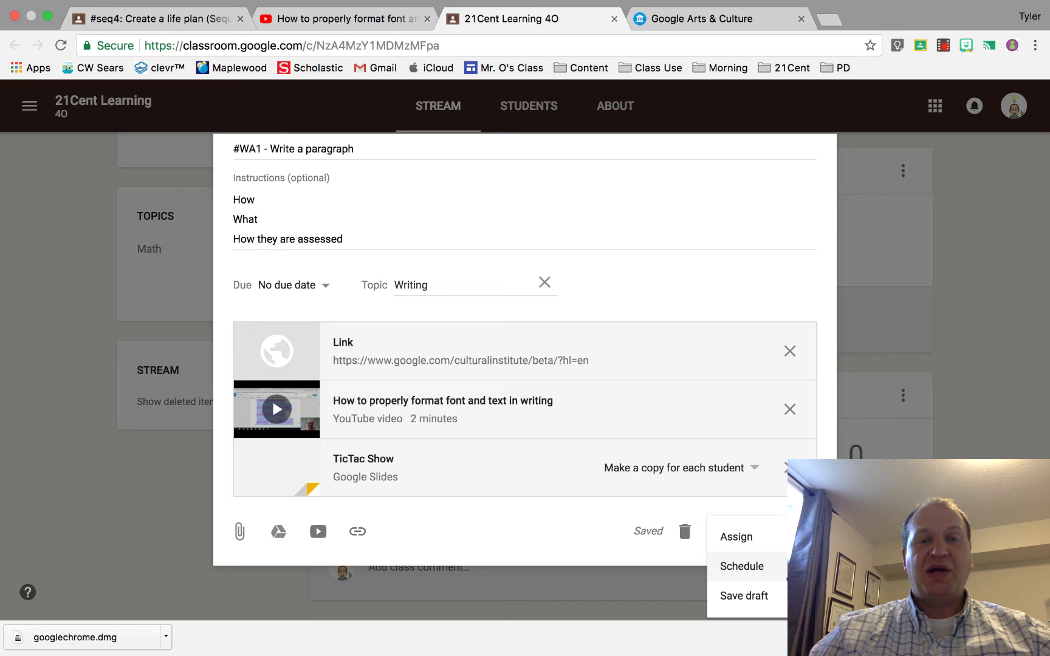
click(796, 566)
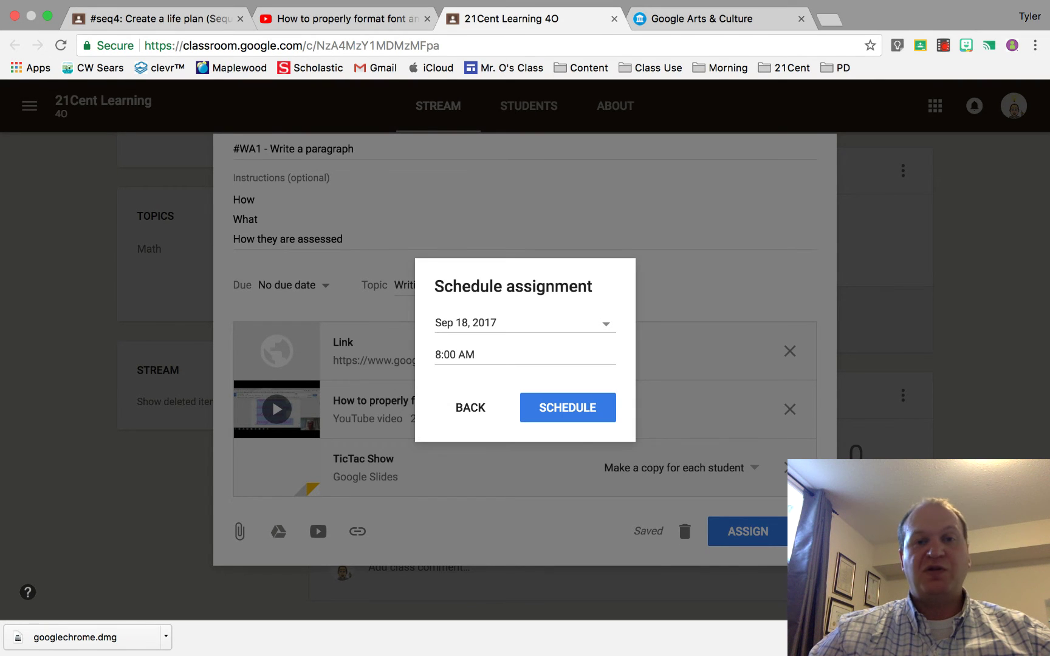
click(605, 330)
click(481, 477)
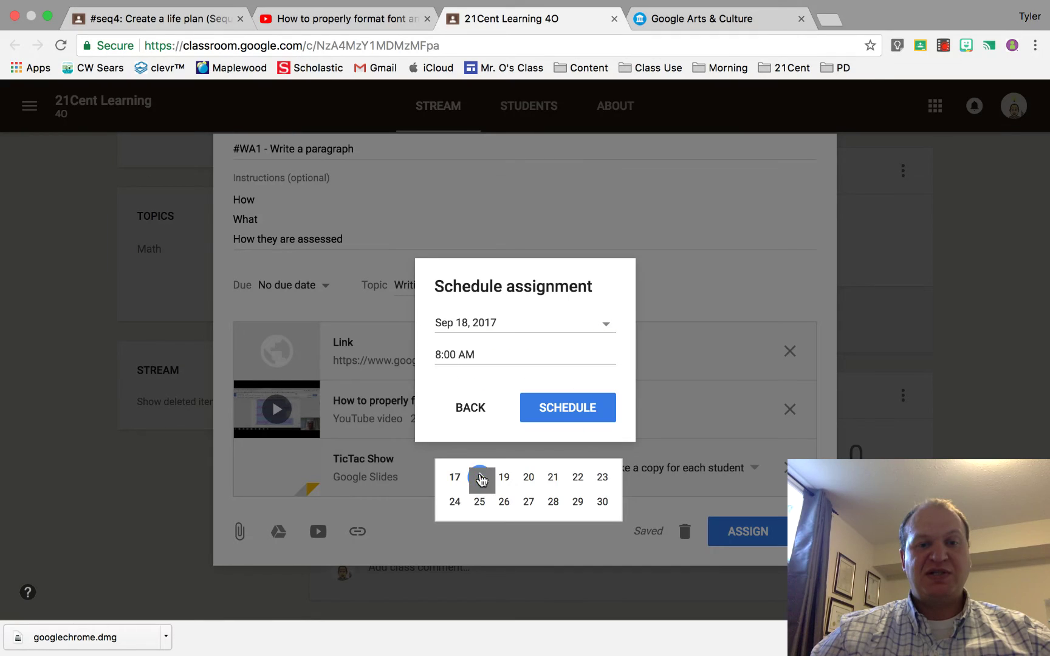
click(456, 353)
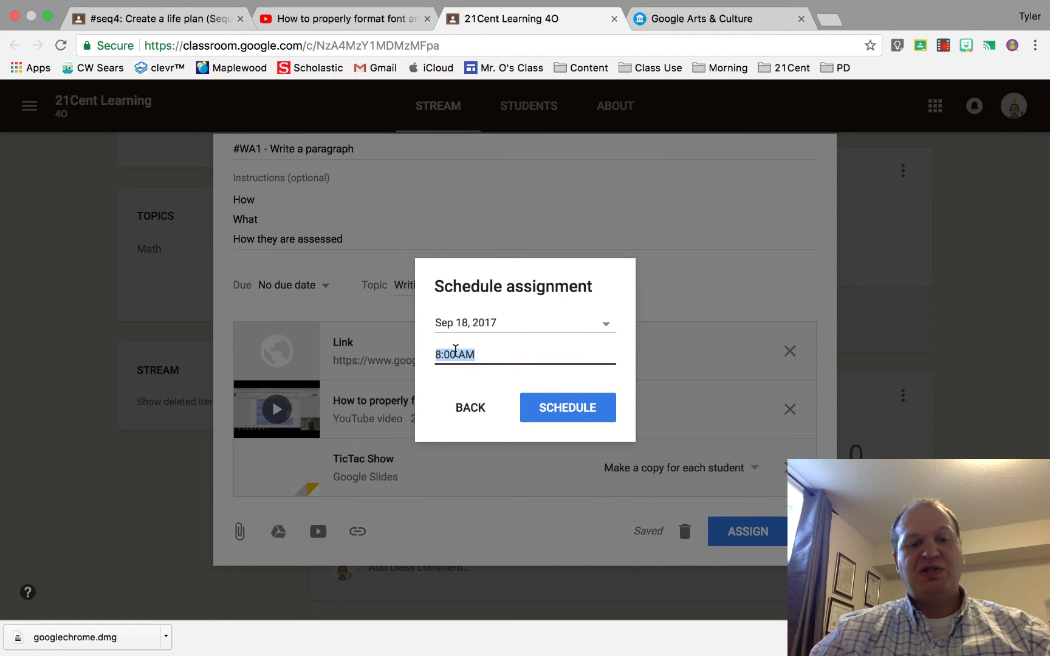
text(12:00 pm)
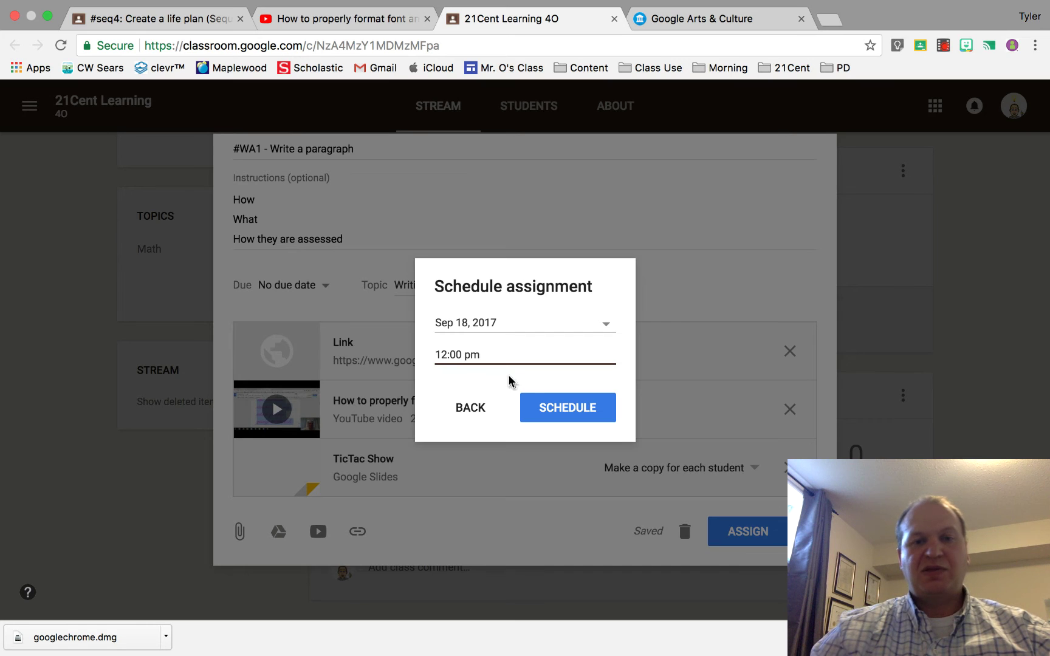
click(568, 409)
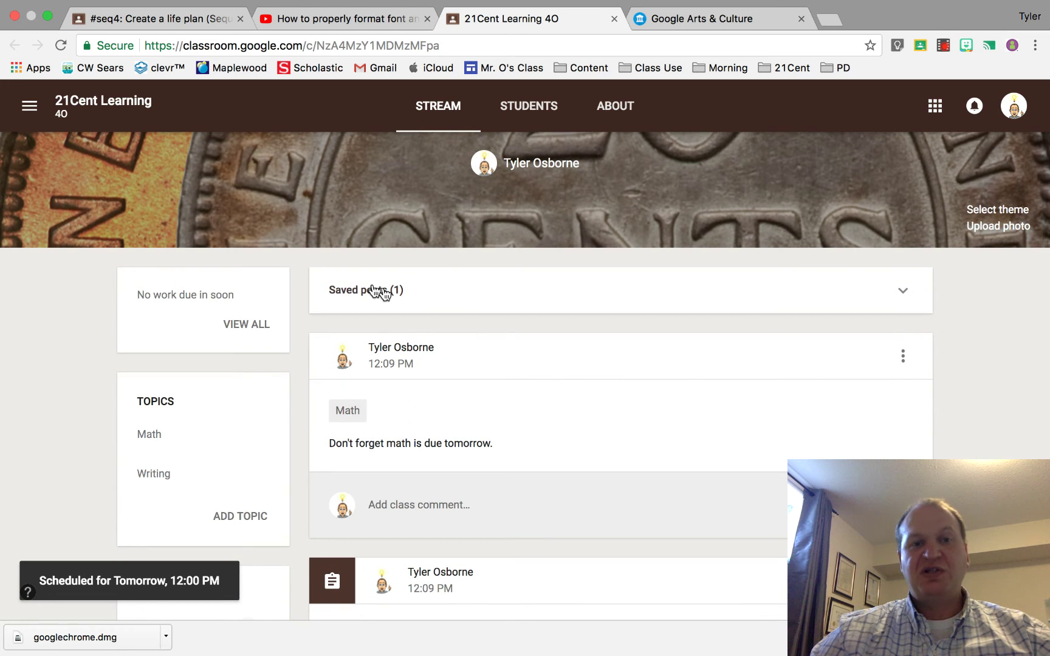
click(903, 296)
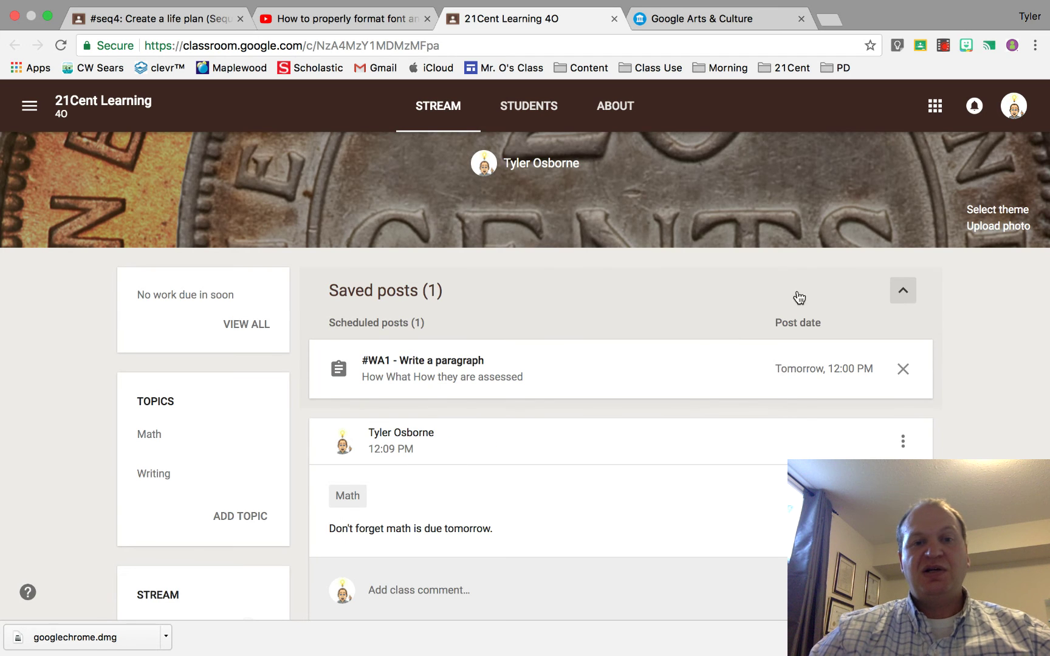